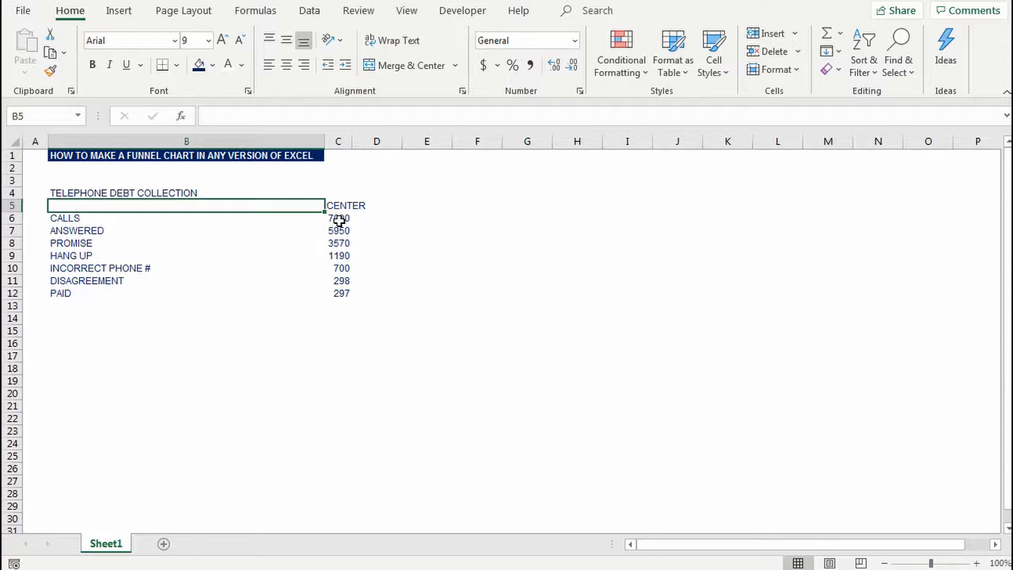
# Step: Review the telephone debt collection categories and their CENTER values in the table
pyautogui.press('Up')
pyautogui.press('Down')
pyautogui.press('Down')
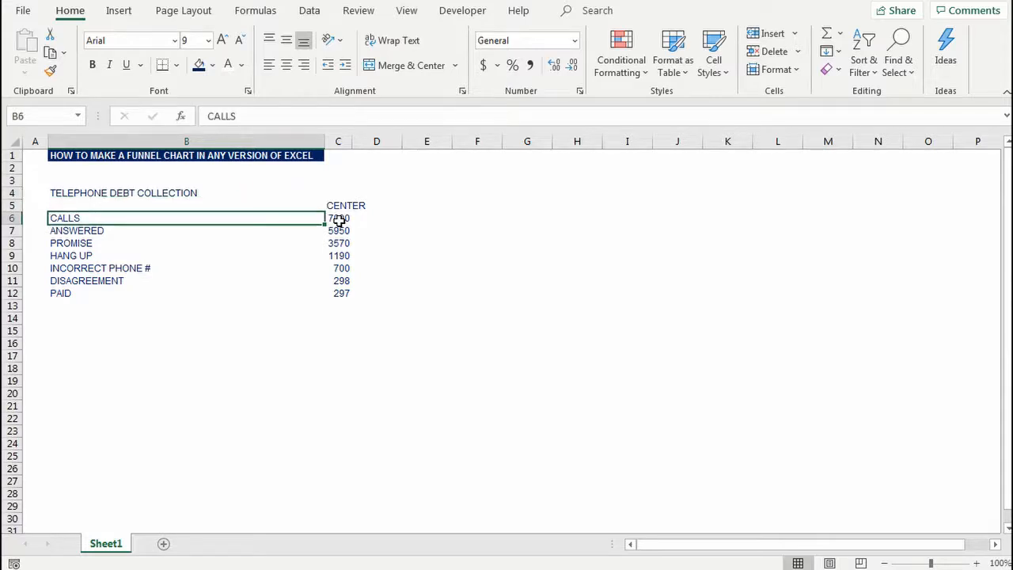
pyautogui.press('Down')
pyautogui.press('Up')
pyautogui.press('Right')
pyautogui.press('Left')
pyautogui.click(459, 291)
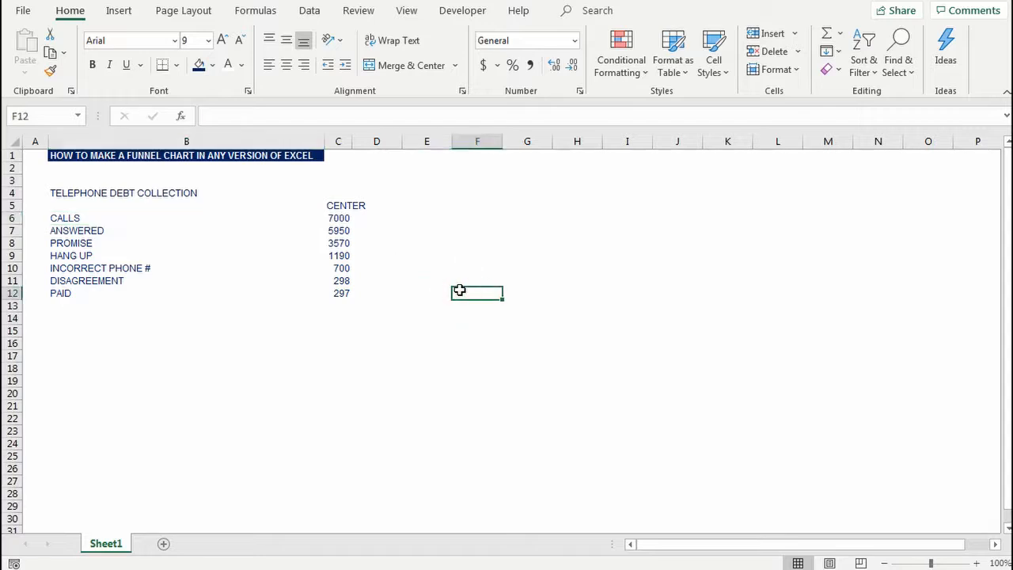
pyautogui.press('Up')
pyautogui.press('Left')
pyautogui.press('Up')
pyautogui.press('Left')
pyautogui.press('Up')
pyautogui.press('Left')
pyautogui.press('Up')
pyautogui.press('Up')
pyautogui.press('Up')
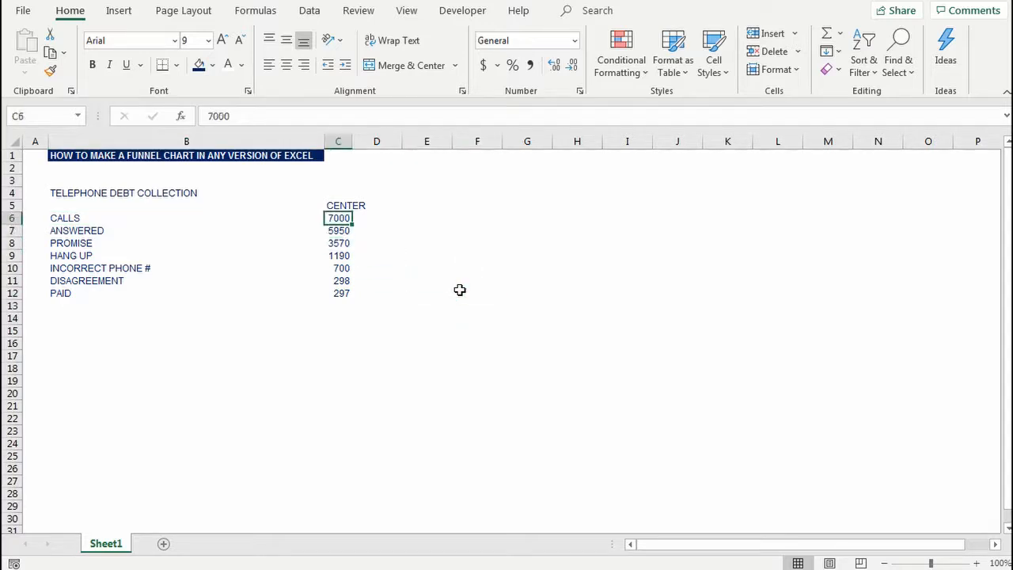
pyautogui.press('Down')
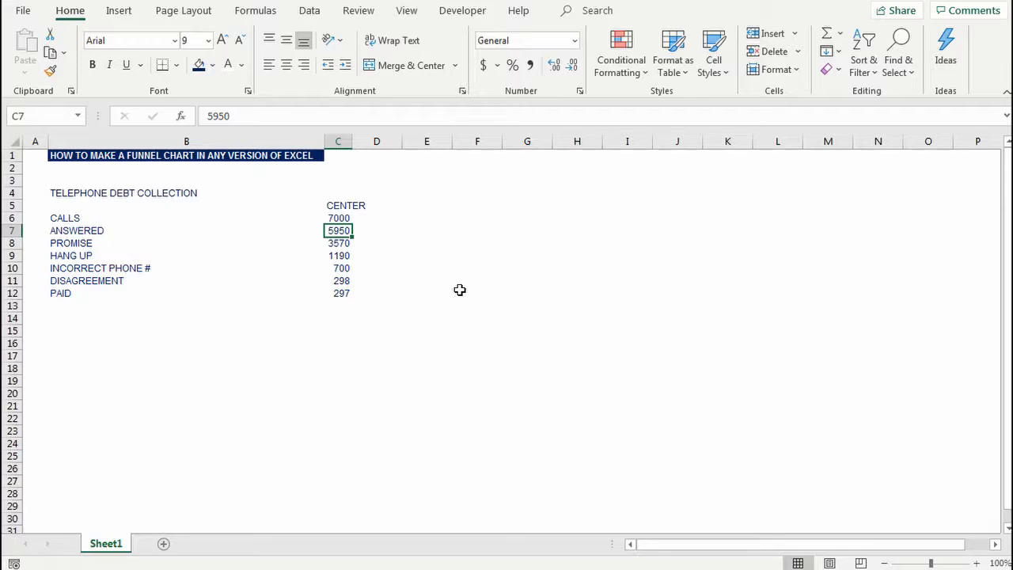
pyautogui.press('Down')
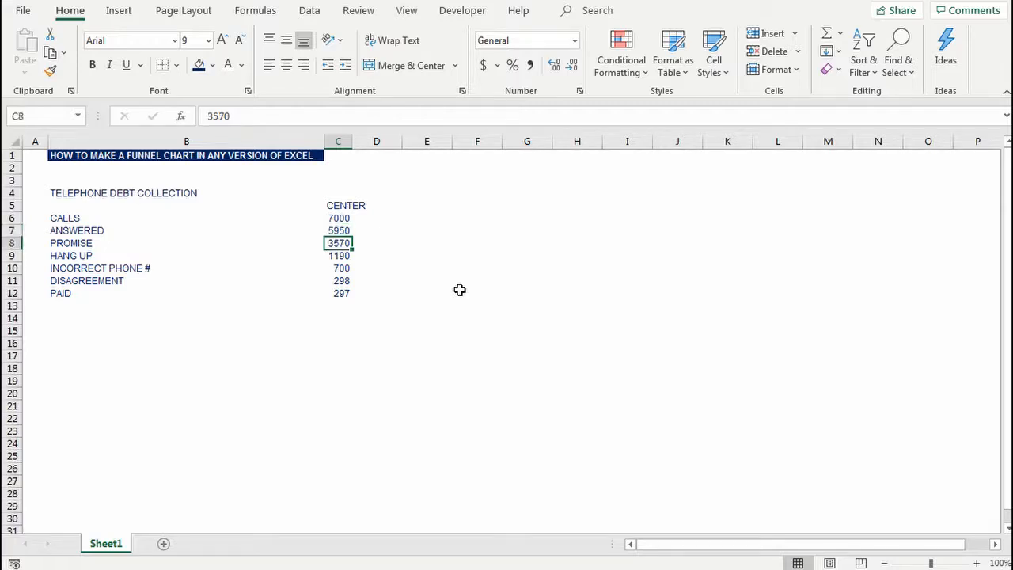
pyautogui.press('Down')
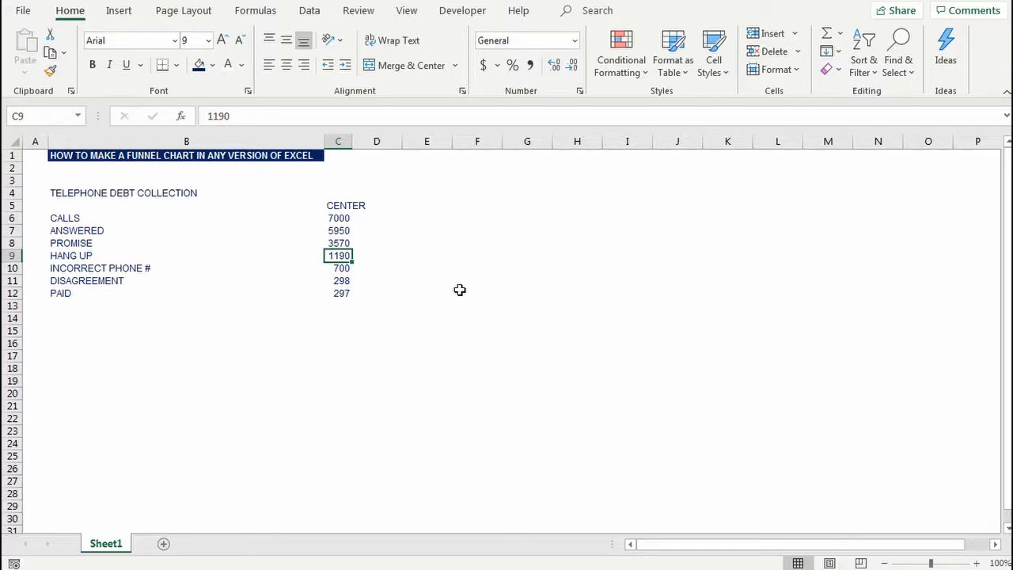
pyautogui.press('Left')
pyautogui.press('Up')
pyautogui.press('Up')
pyautogui.press('Up')
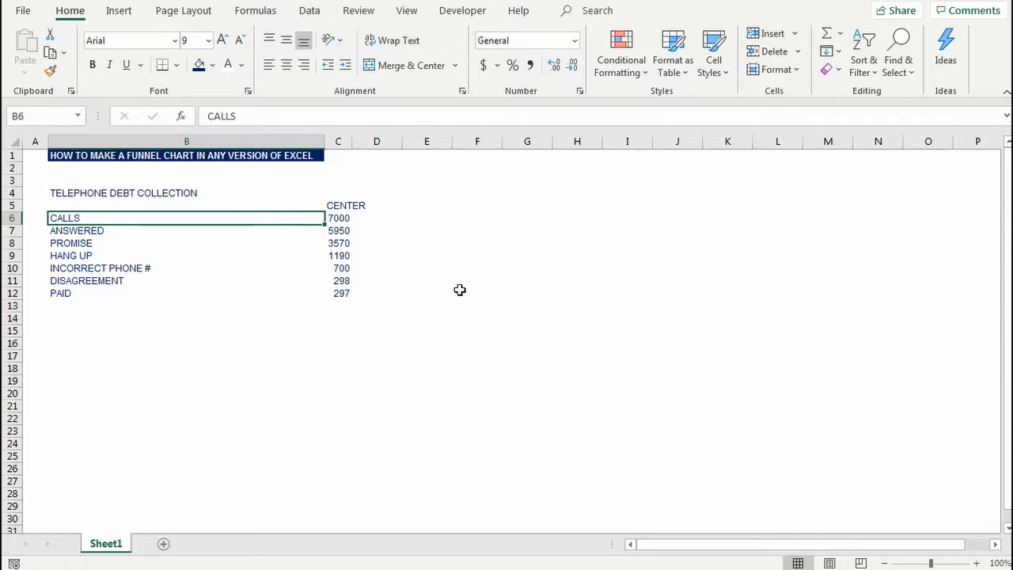
# Step: Sort the CENTER values in C6:C12 from largest to smallest, expanding the selection to include the category labels
pyautogui.press('Right')
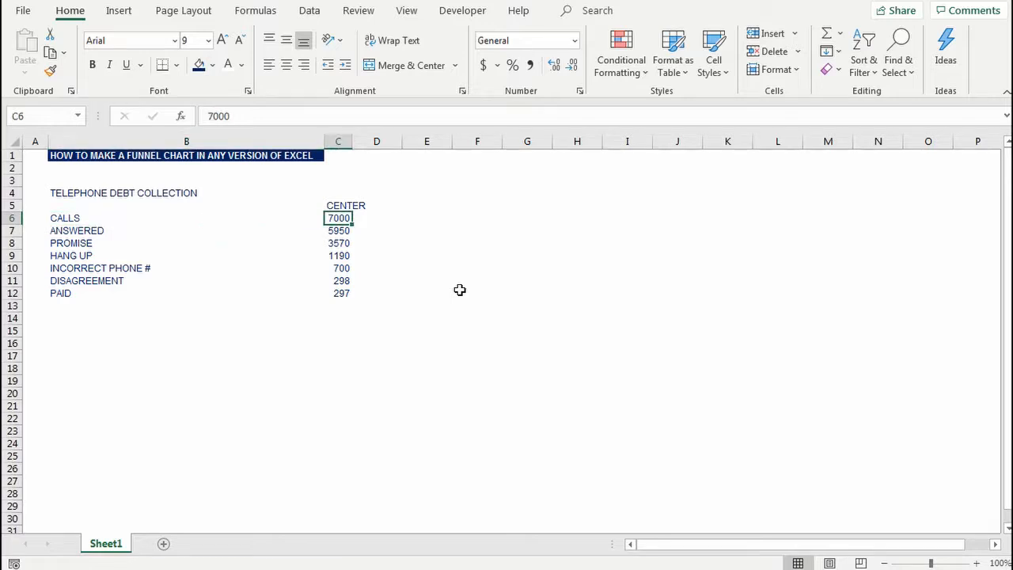
pyautogui.hotkey('ctrl', 'shift', 'Down')
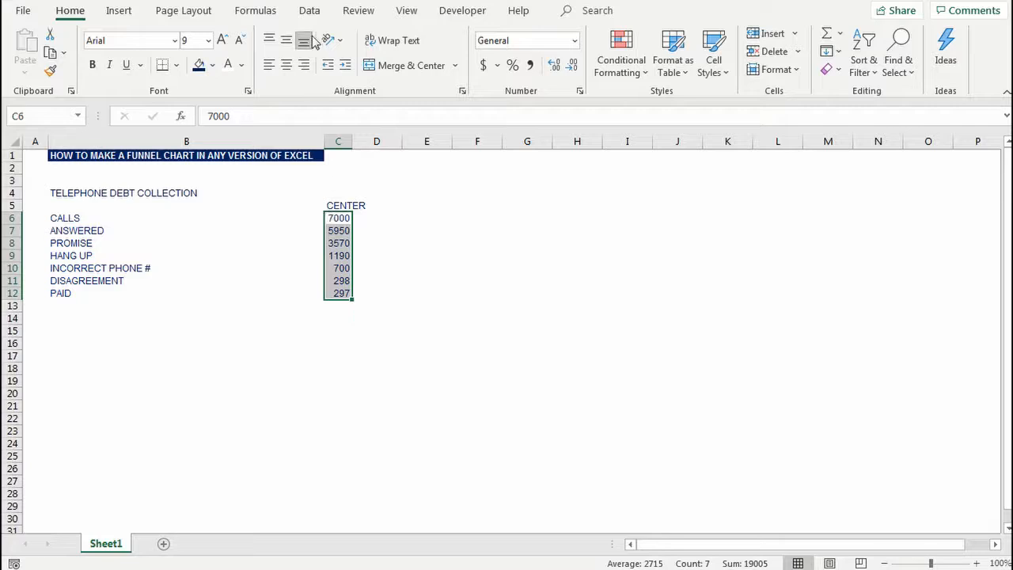
pyautogui.click(309, 10)
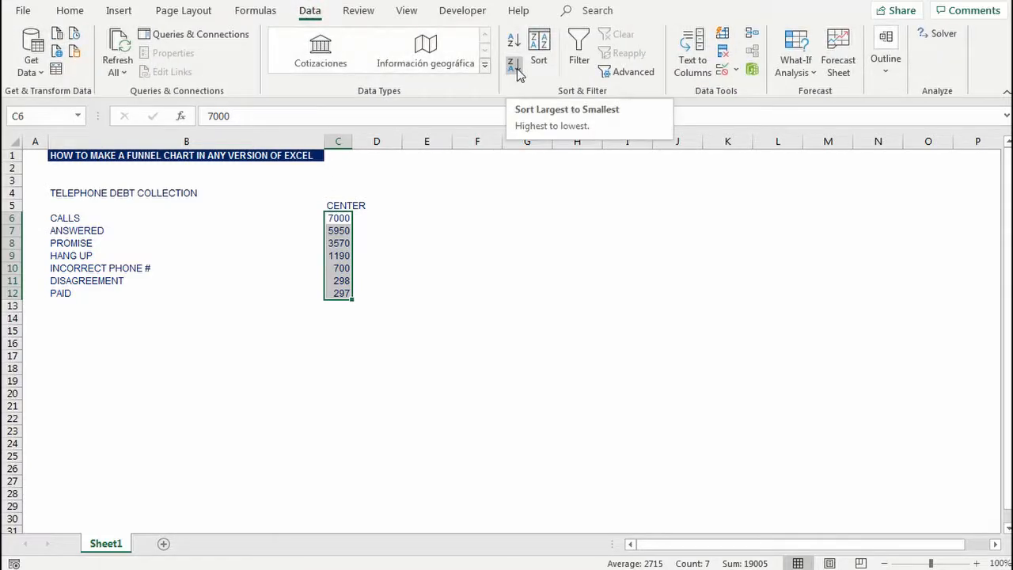
pyautogui.click(517, 68)
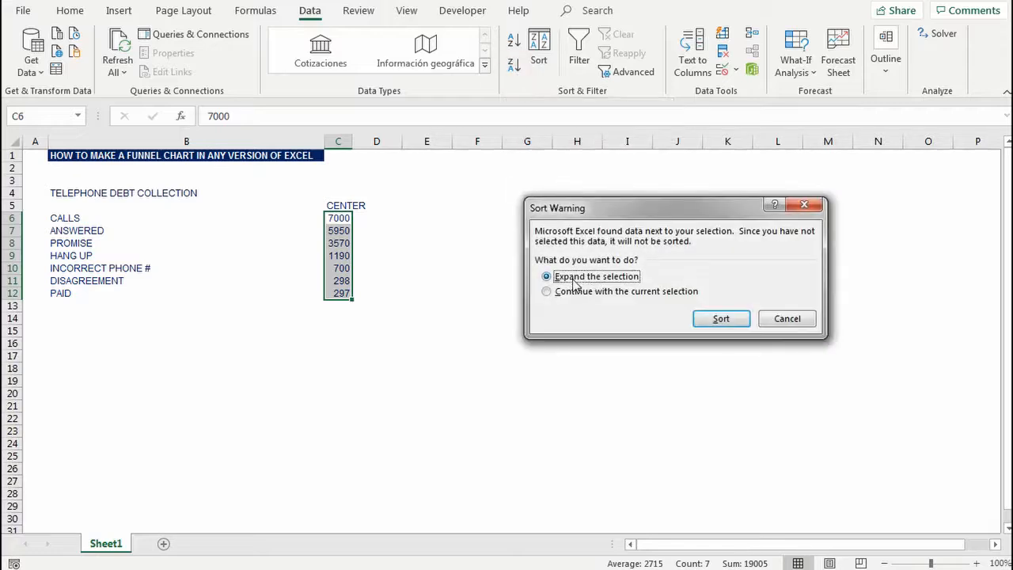
pyautogui.click(719, 320)
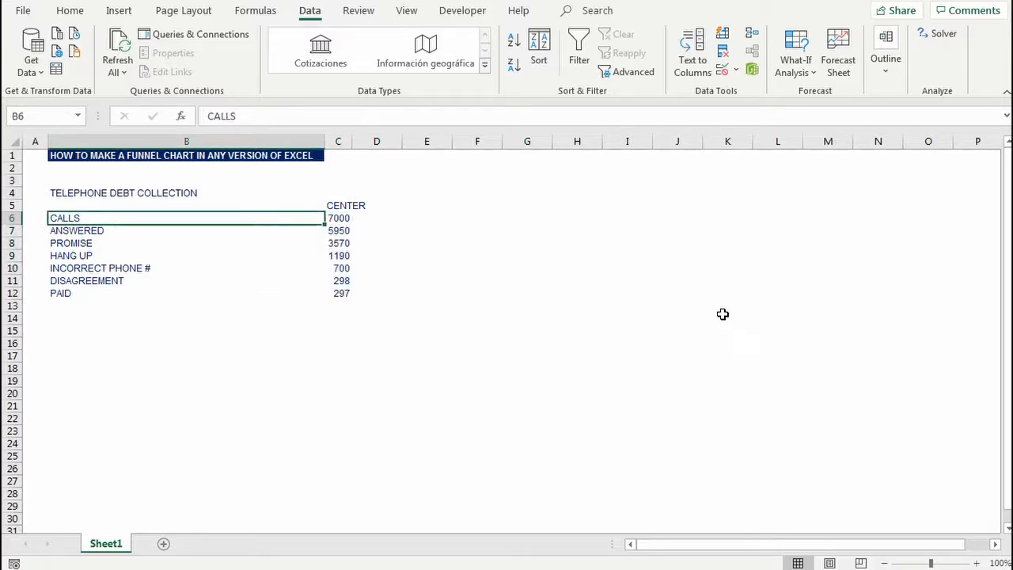
# Step: Insert a Funnel chart based on the categories and values in B6:C12
pyautogui.hotkey('shift', 'Right')
pyautogui.hotkey('shift', 'Down')
pyautogui.hotkey('shift', 'Down')
pyautogui.hotkey('shift', 'Down')
pyautogui.hotkey('shift', 'Down')
pyautogui.hotkey('shift', 'Down')
pyautogui.hotkey('shift', 'Down')
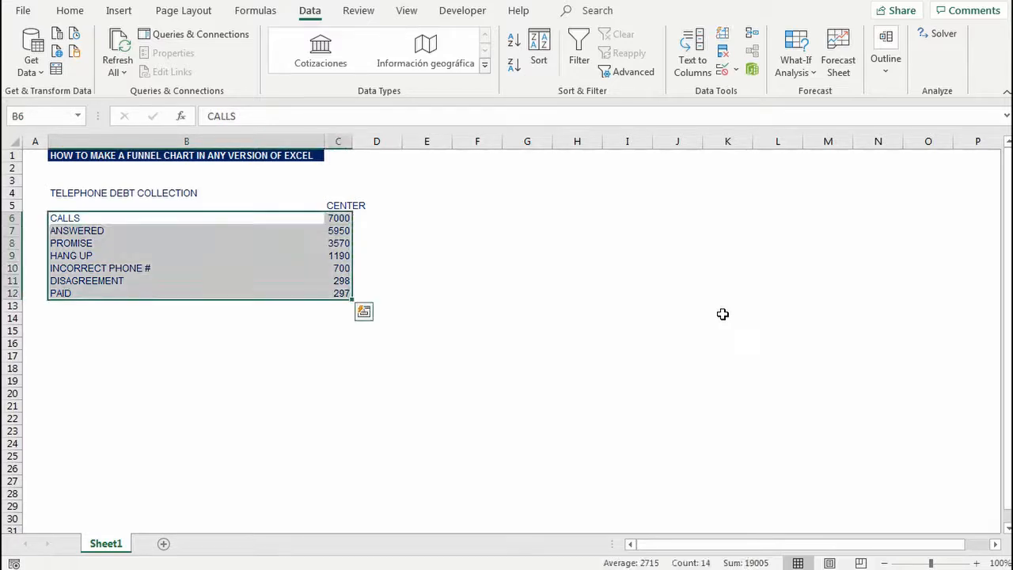
pyautogui.click(116, 13)
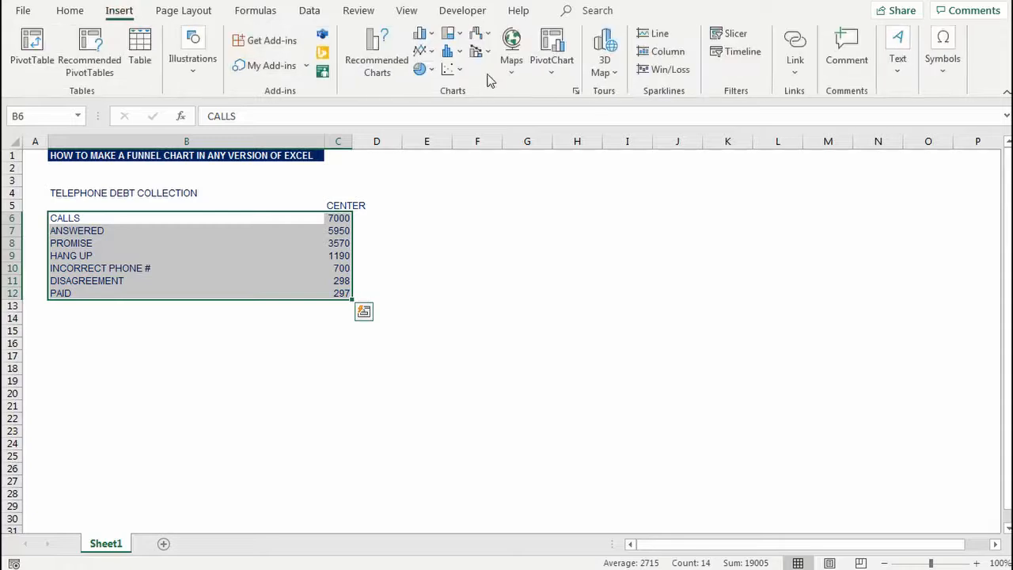
pyautogui.click(479, 33)
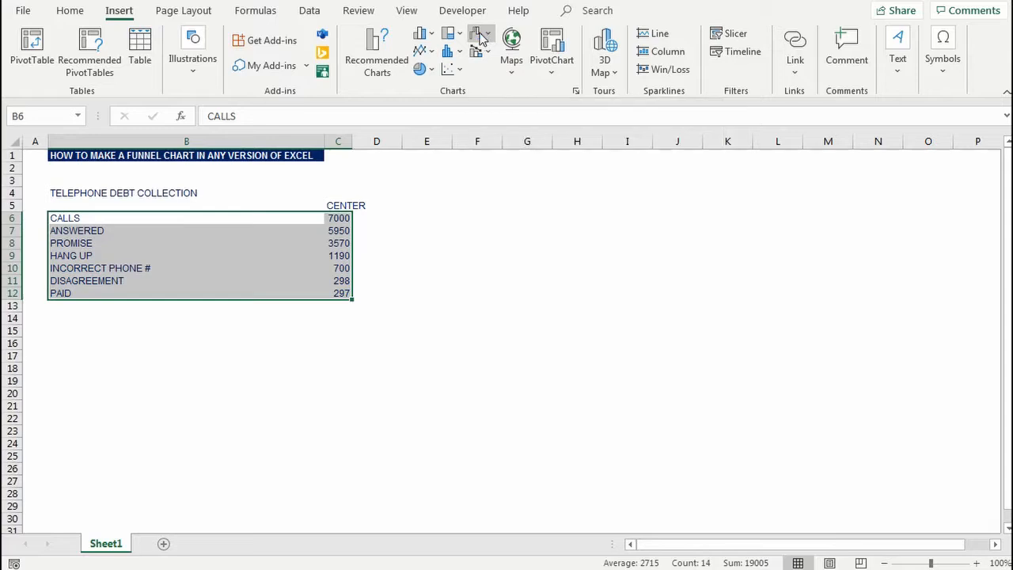
pyautogui.click(479, 36)
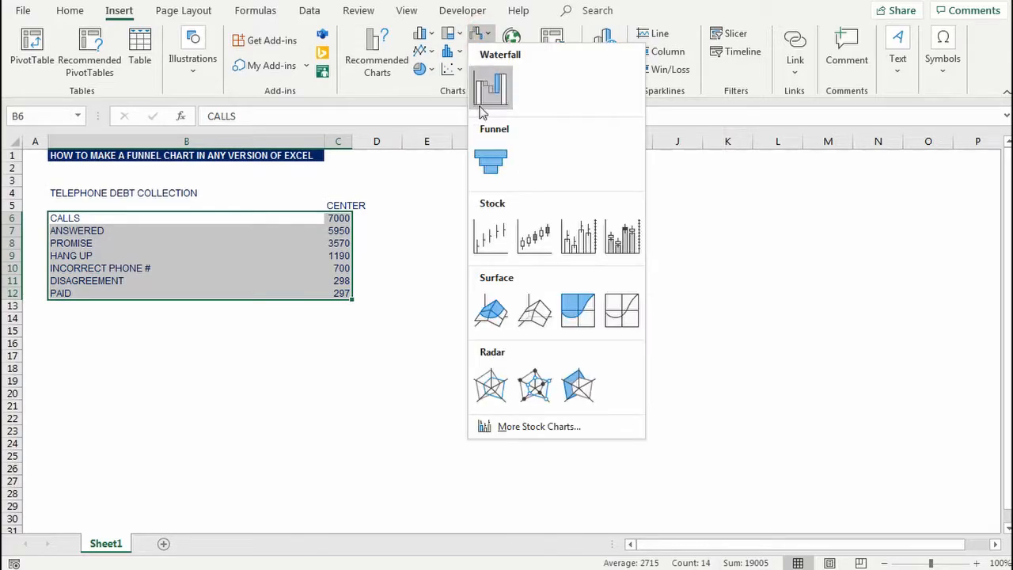
pyautogui.click(488, 164)
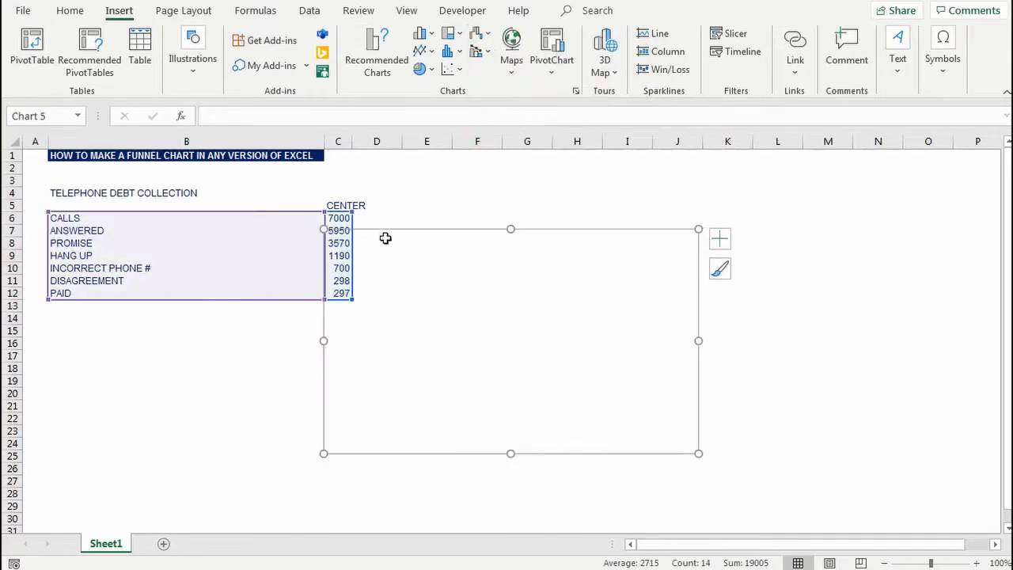
# Step: Move the funnel chart away from the table to about columns I to P, starting near row 4
pyautogui.moveTo(419, 228); pyautogui.dragTo(687, 188)
pyautogui.click(543, 282)
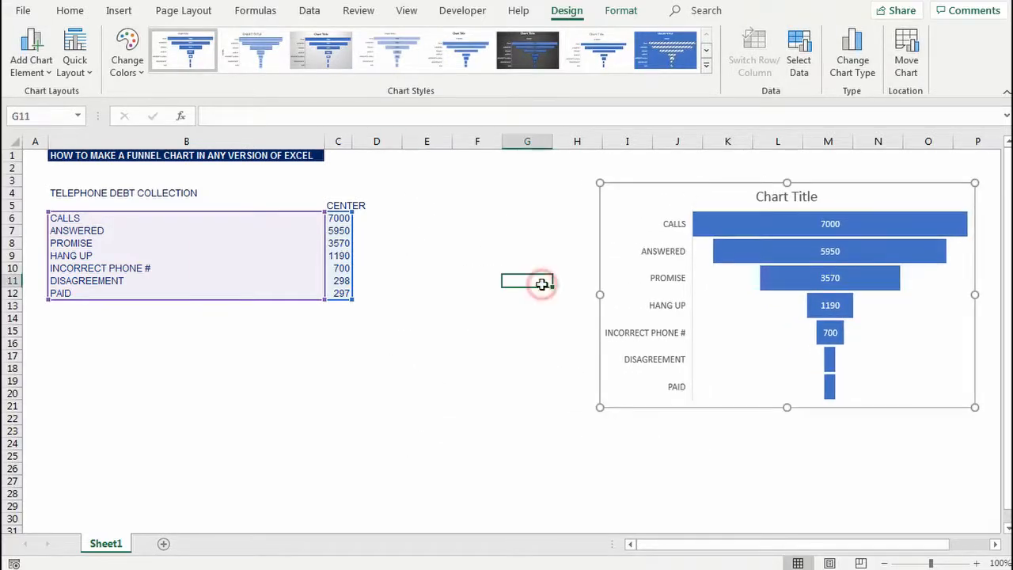
pyautogui.click(470, 306)
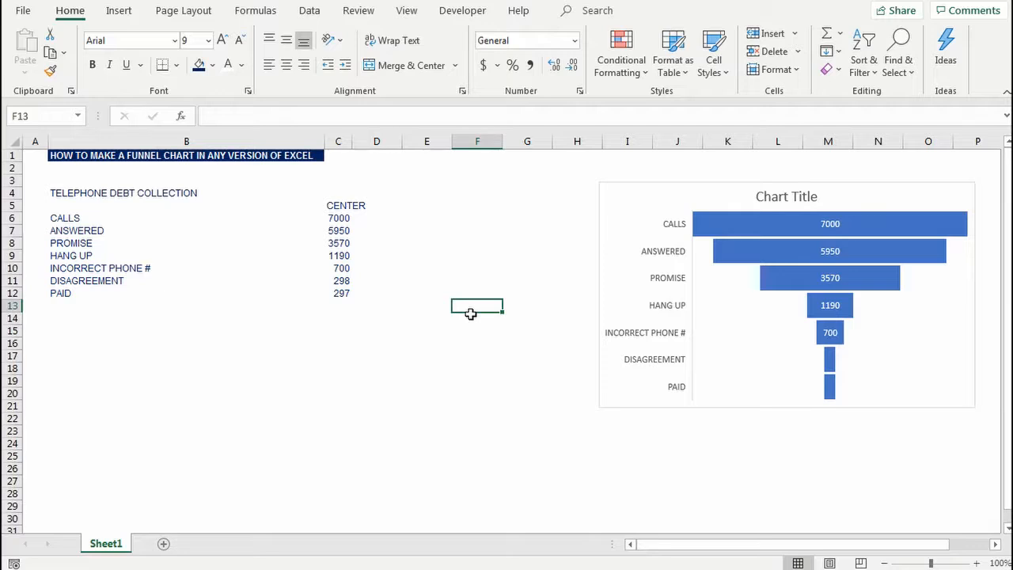
# Step: Move the CENTER header and its values from C5:C12 to column D, starting at D5
pyautogui.moveTo(340, 219); pyautogui.dragTo(352, 293)
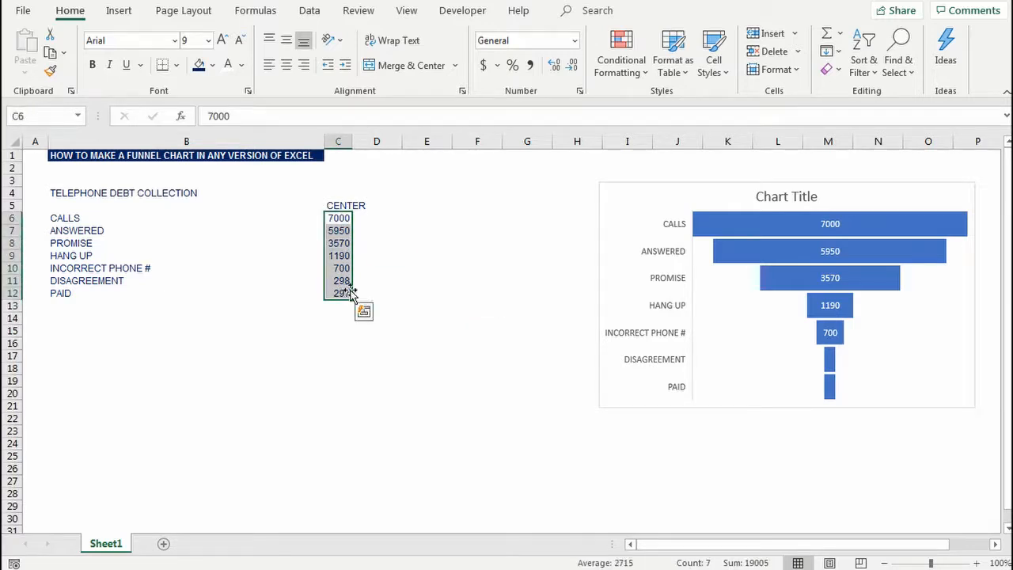
pyautogui.press('Up')
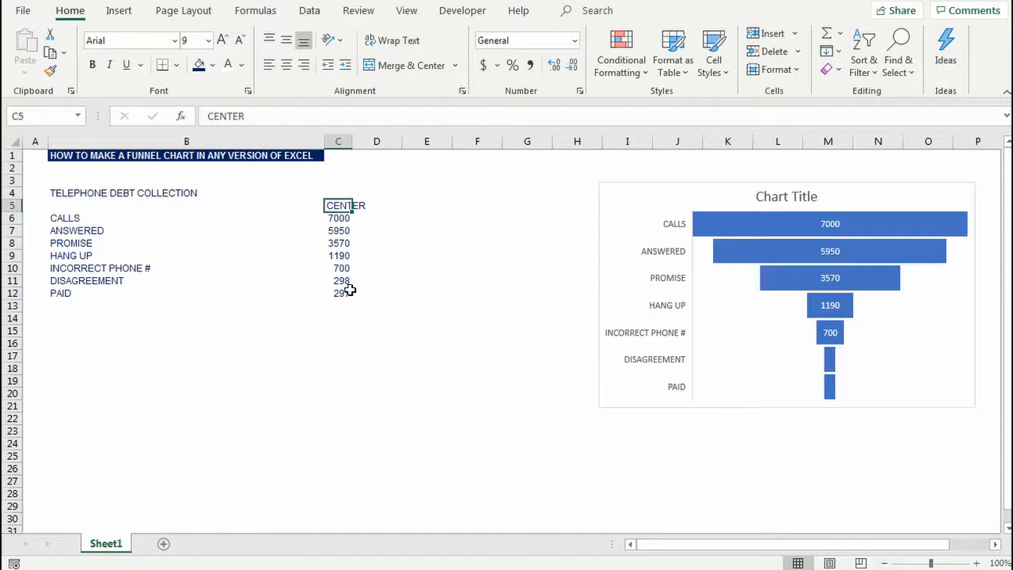
pyautogui.keyDown('shift'); pyautogui.click(348, 290); pyautogui.keyUp('shift')
pyautogui.hotkey('ctrl', 'c')
pyautogui.press('Right')
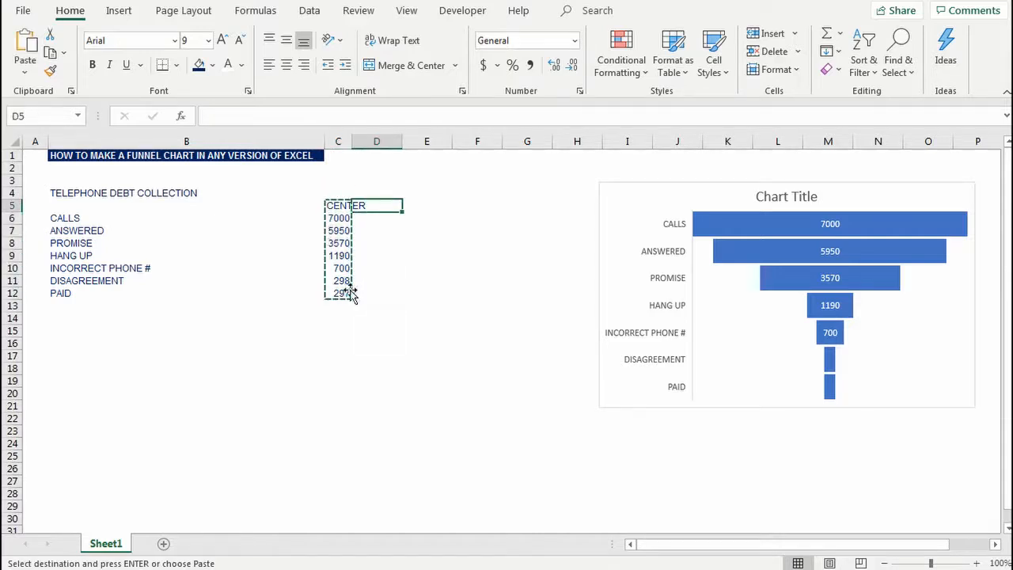
pyautogui.hotkey('ctrl', 'v')
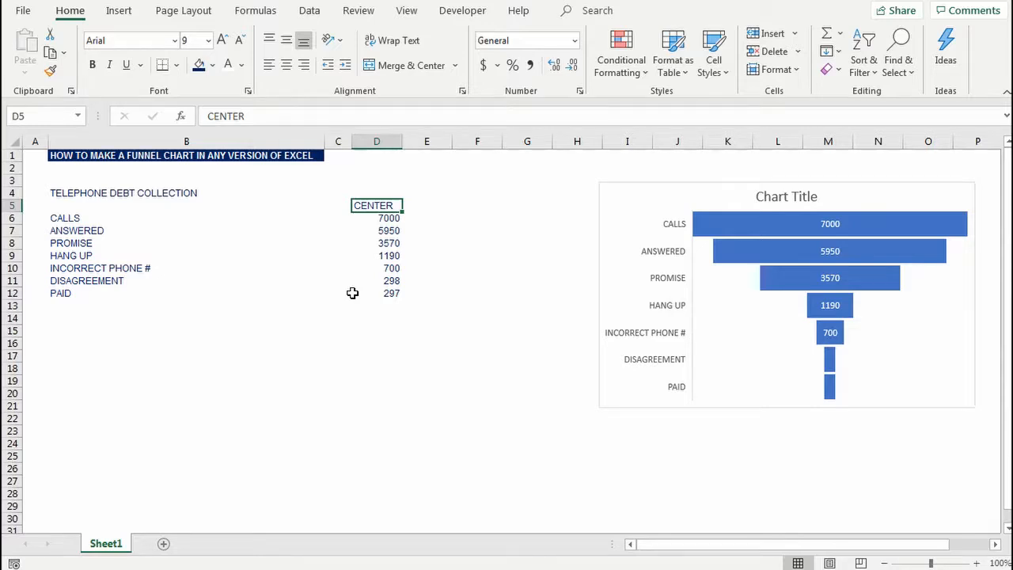
# Step: Examine the funnel chart's bars, the empty space beside them and the data labels against the table's CENTER values
pyautogui.click(678, 250)
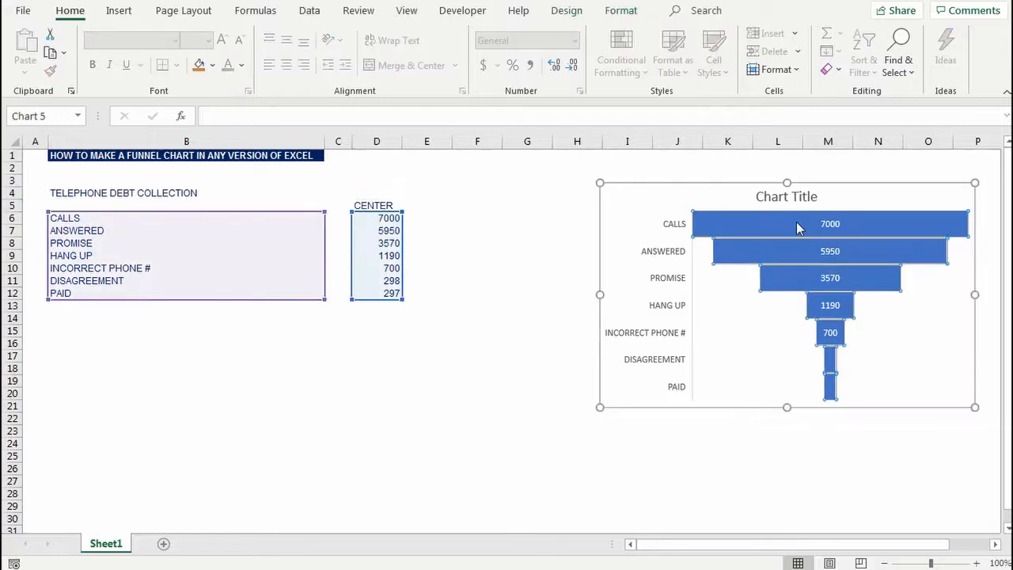
pyautogui.click(757, 228)
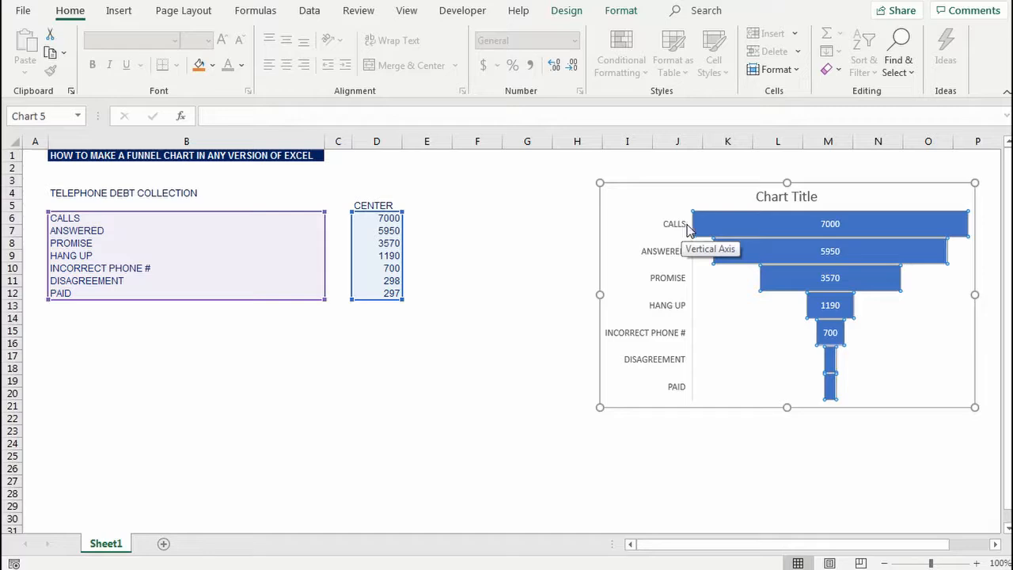
pyautogui.click(814, 249)
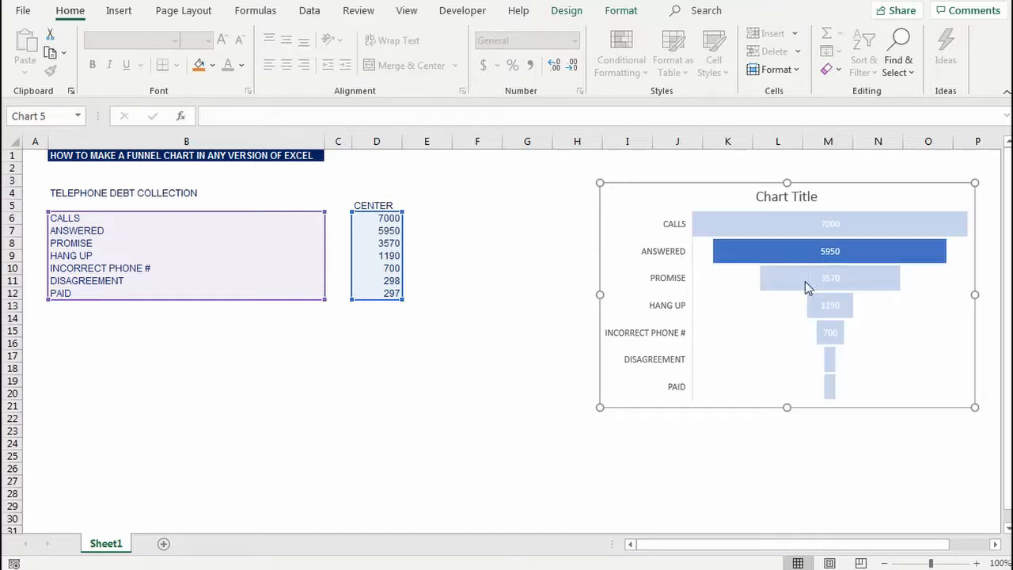
pyautogui.click(807, 290)
pyautogui.click(774, 230)
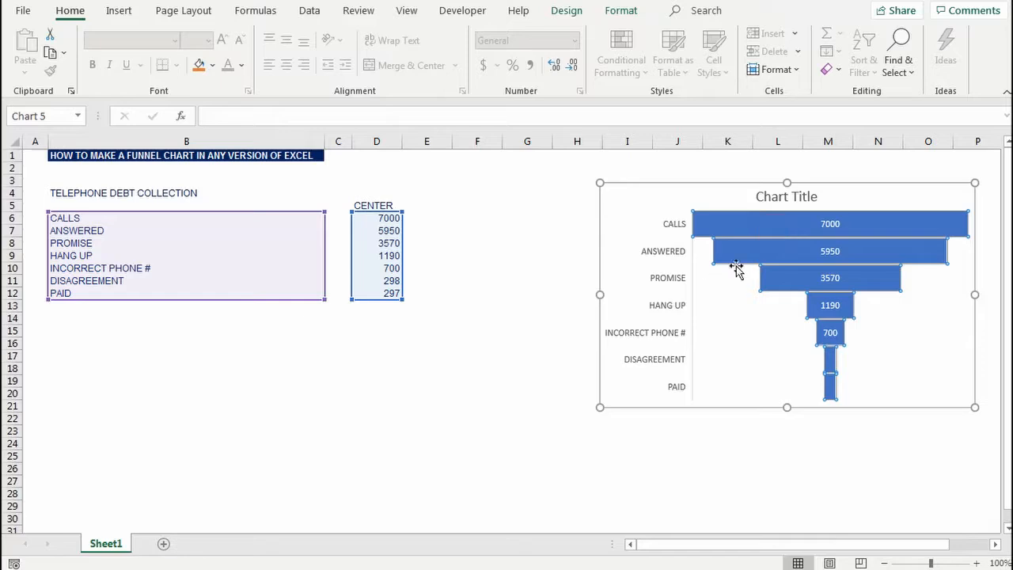
pyautogui.click(701, 252)
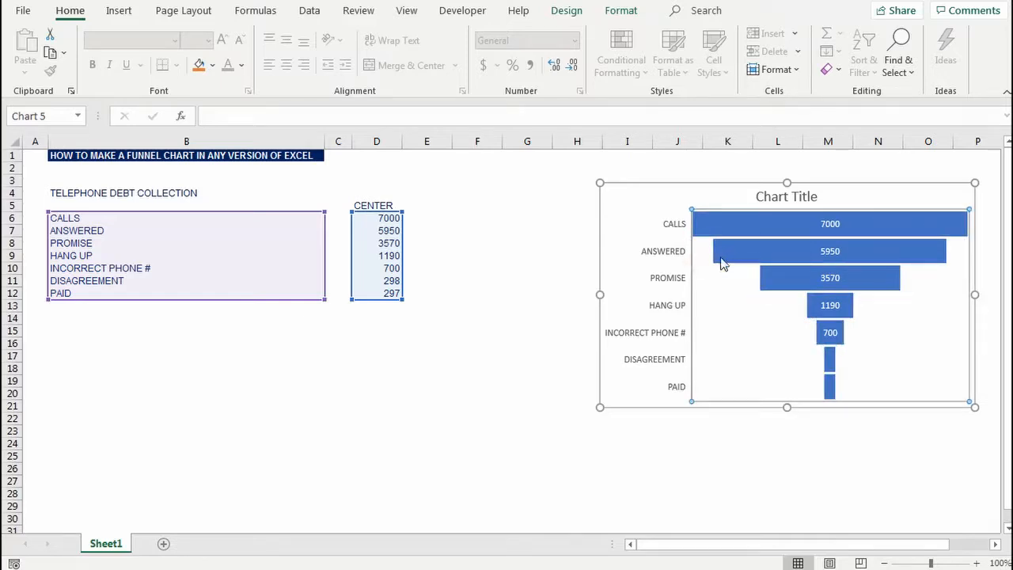
pyautogui.click(442, 230)
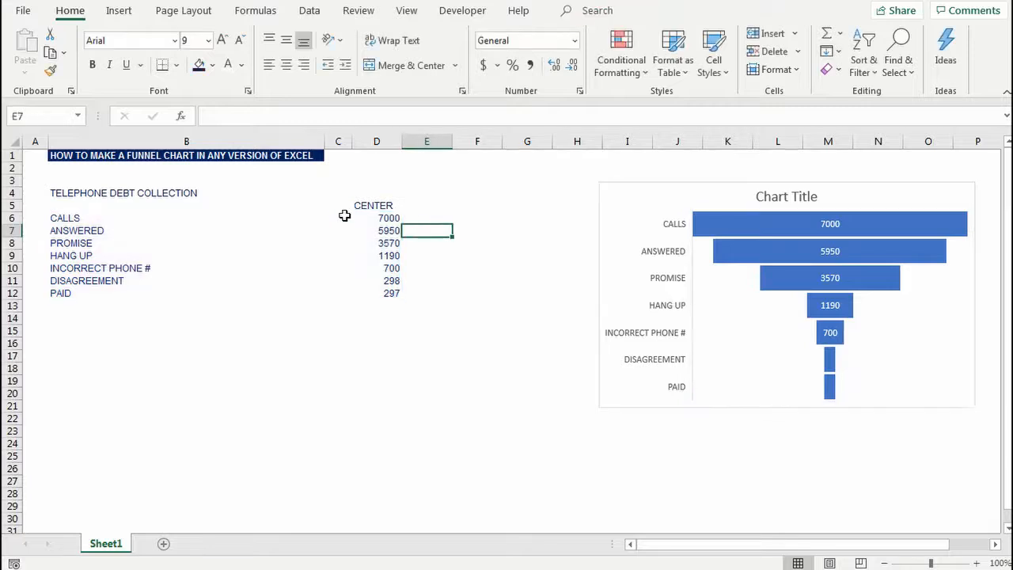
pyautogui.click(369, 216)
pyautogui.click(828, 225)
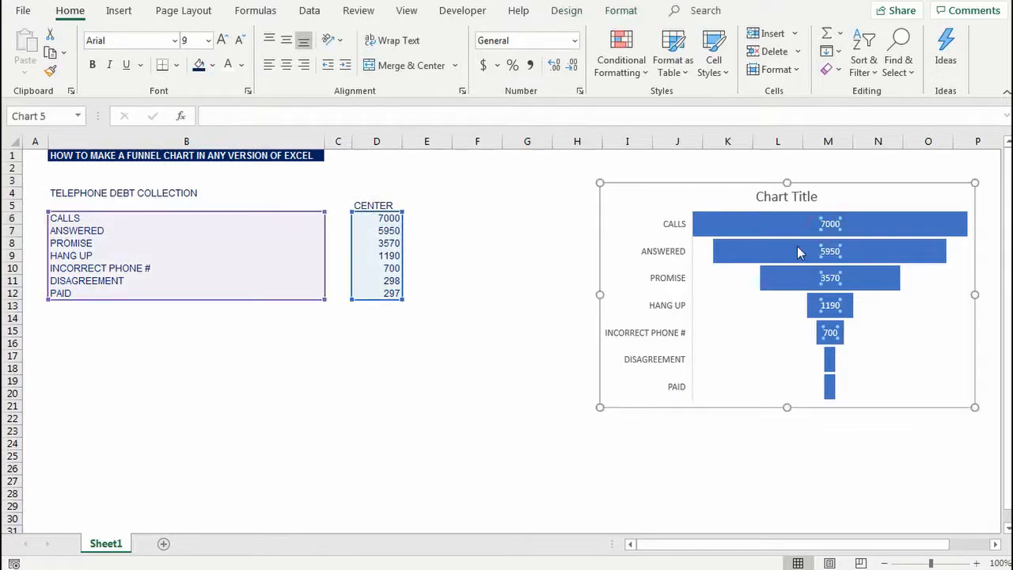
# Step: Add the column headers LEFT in C5 and RIGHT in E5 on either side of CENTER
pyautogui.click(338, 205)
pyautogui.write('left')
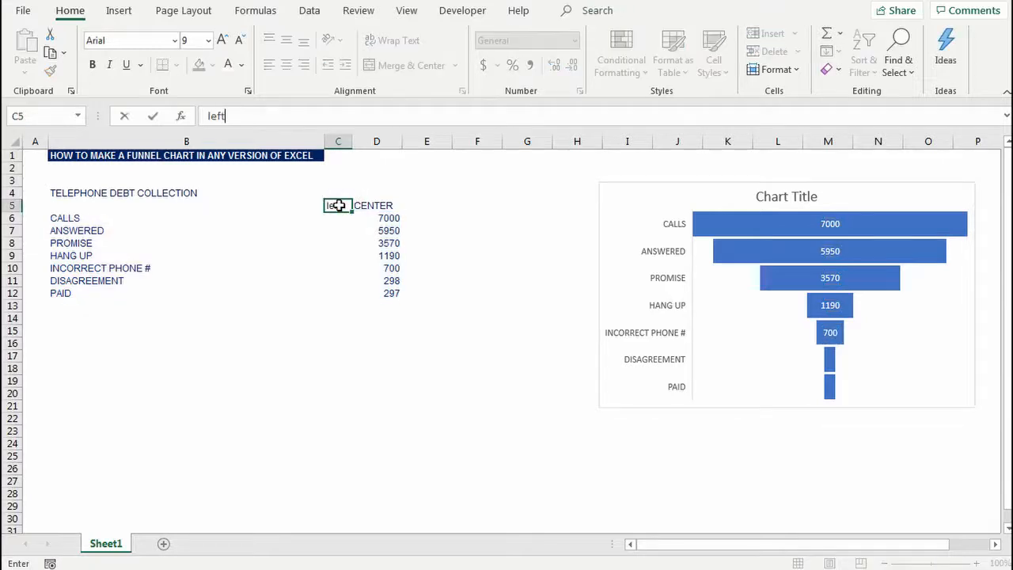
pyautogui.press('Escape')
pyautogui.write('LEFT')
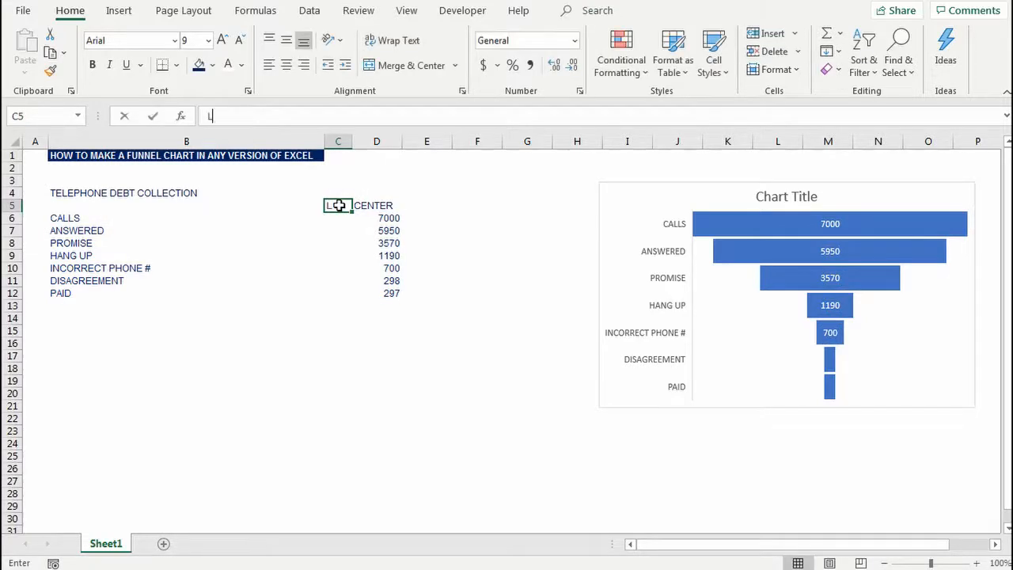
pyautogui.press('Tab')
pyautogui.press('Tab')
pyautogui.write('RIGHT')
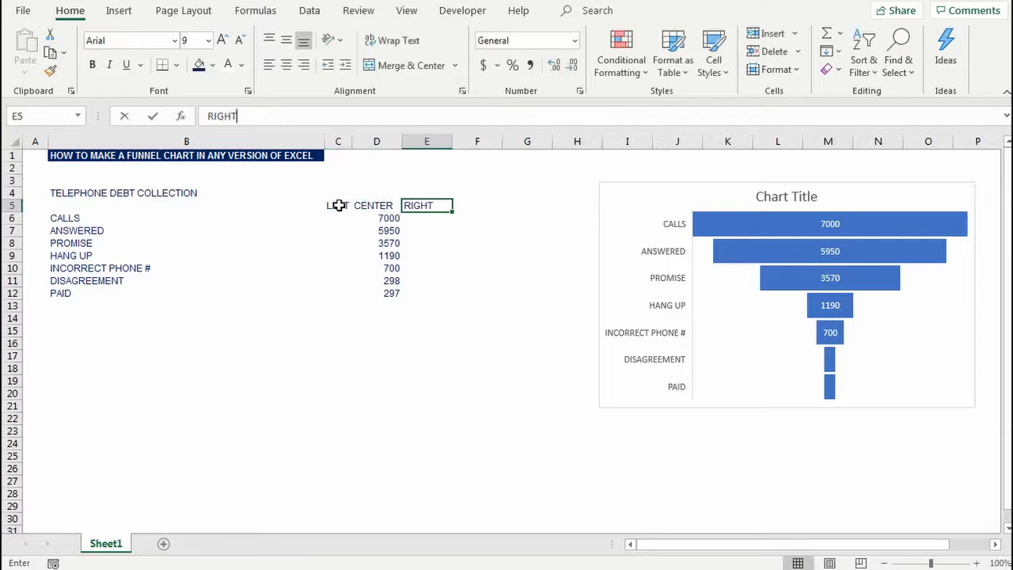
pyautogui.press('Return')
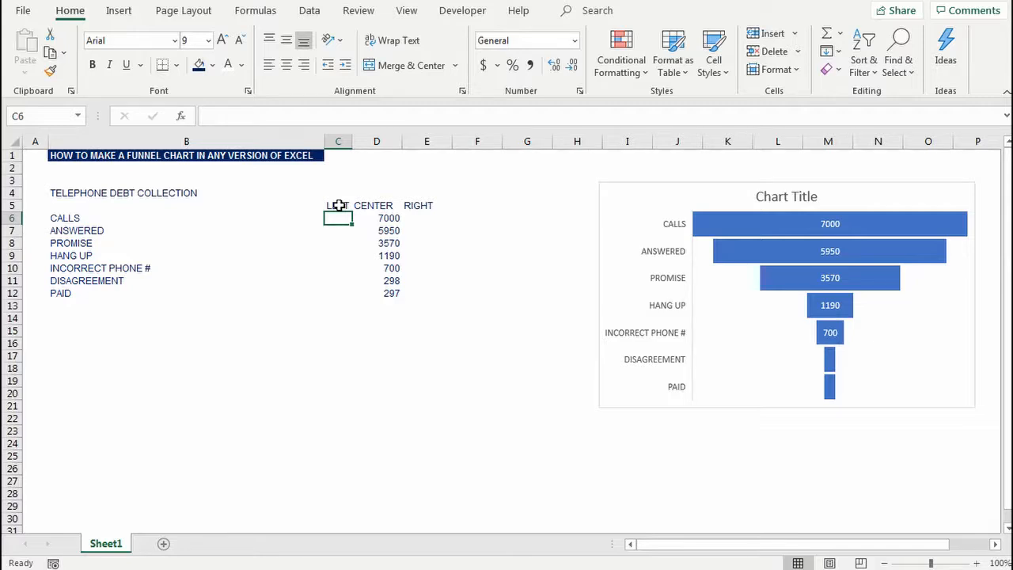
# Step: Enter the formula =($D$6-$D6)/2 in C6 for the LEFT value of the CALLS row
pyautogui.write('=(')
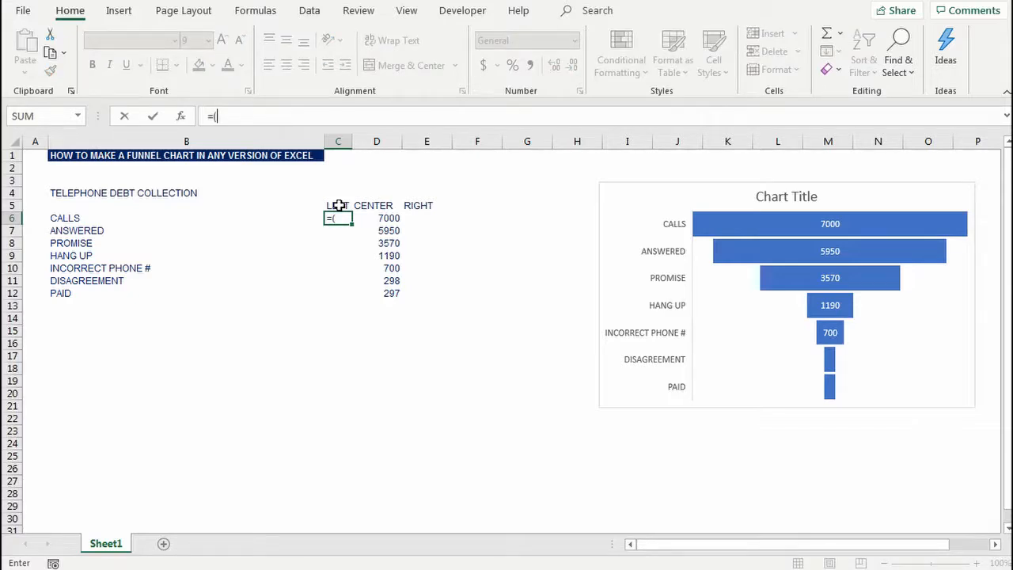
pyautogui.click(390, 218)
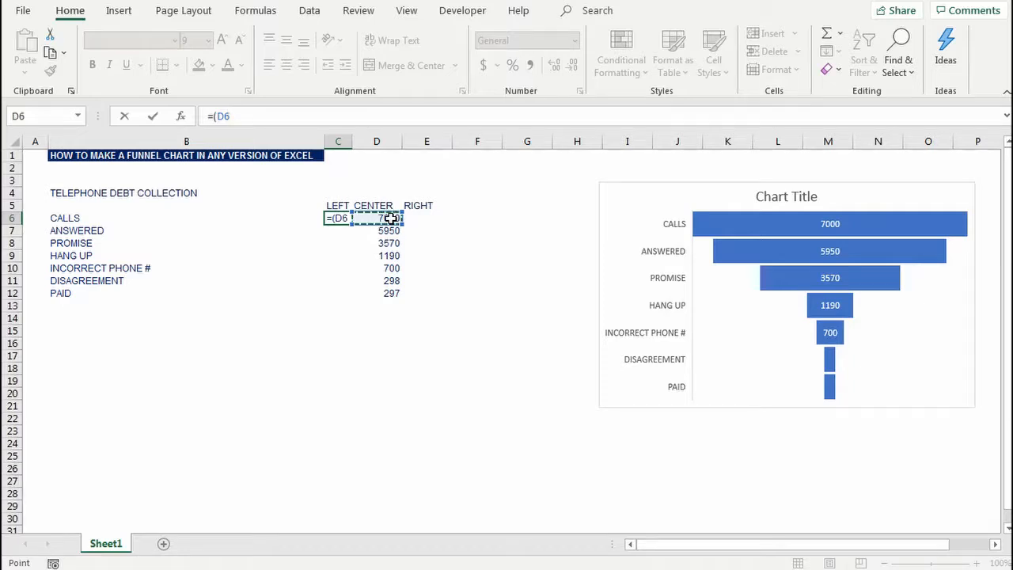
pyautogui.press('F4')
pyautogui.write('-')
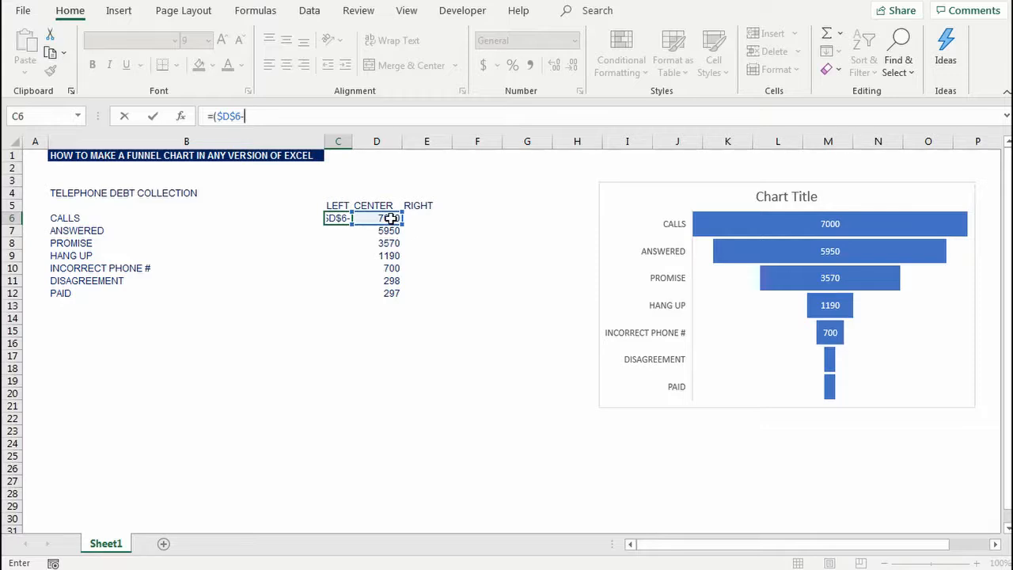
pyautogui.click(391, 218)
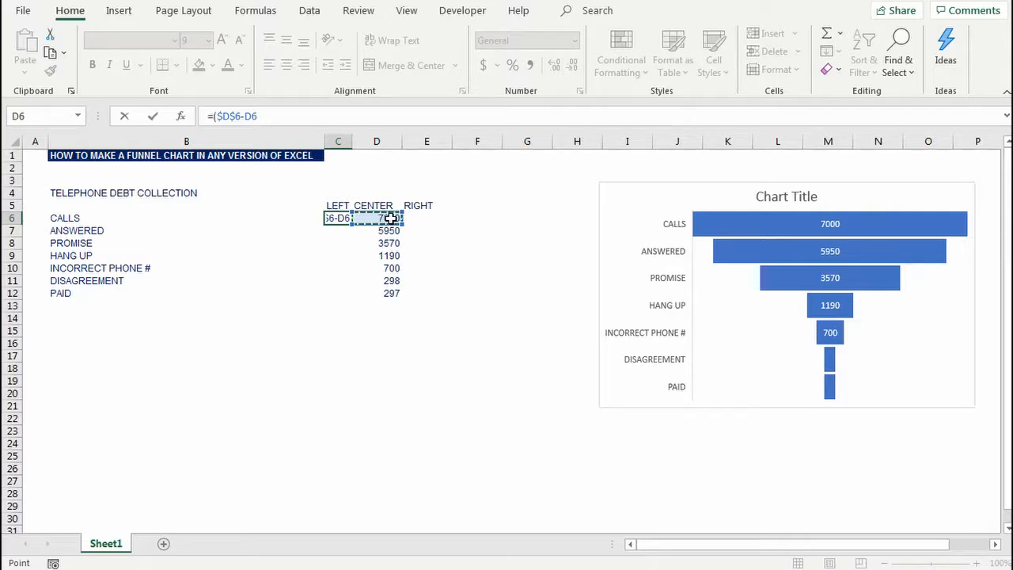
pyautogui.press('F4')
pyautogui.press('F4')
pyautogui.press('F4')
pyautogui.write(')')
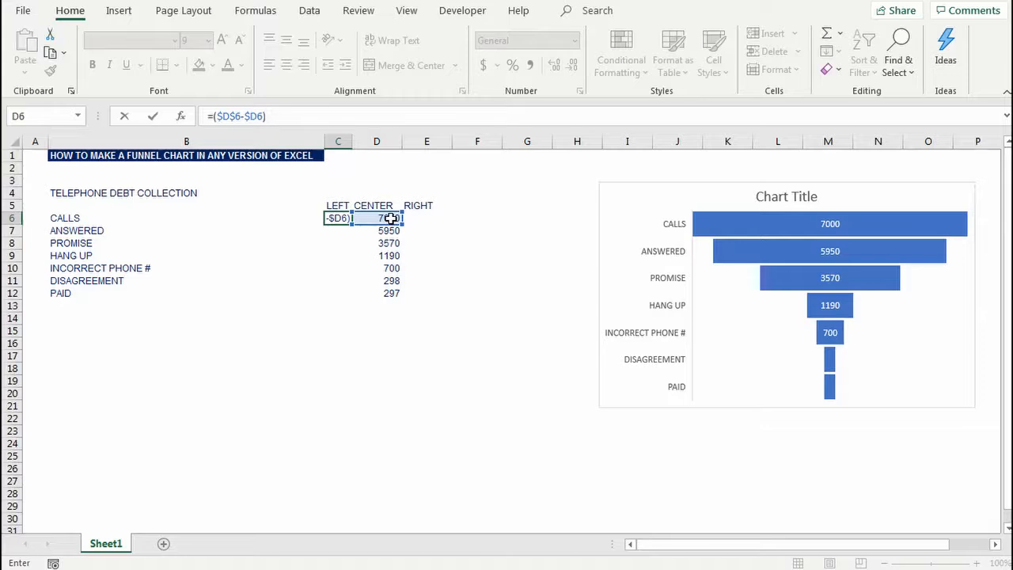
pyautogui.write('/2')
pyautogui.press('Return')
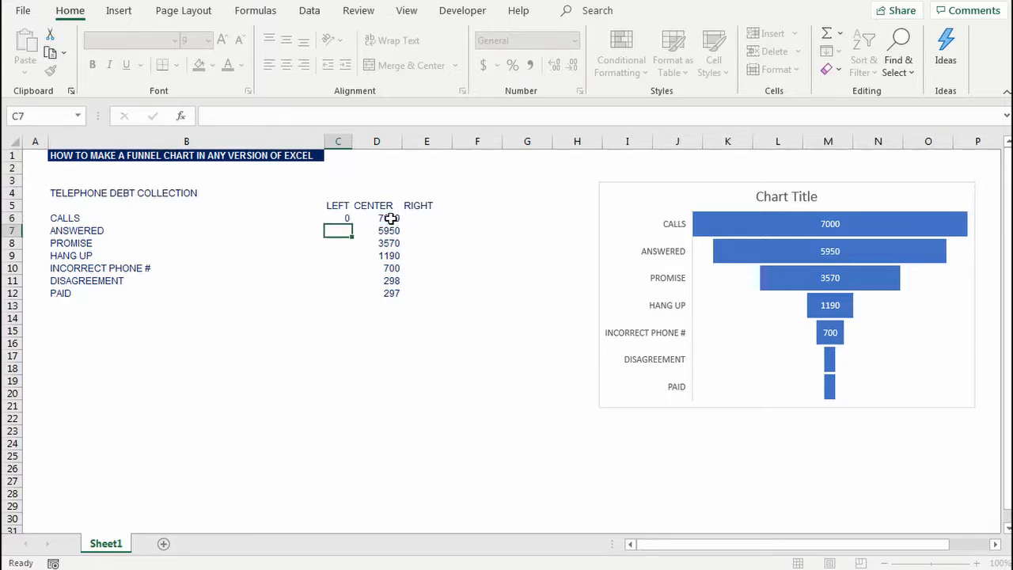
# Step: Copy the LEFT formula from C6 into the RIGHT column at E6
pyautogui.press('Up')
pyautogui.hotkey('ctrl', 'c')
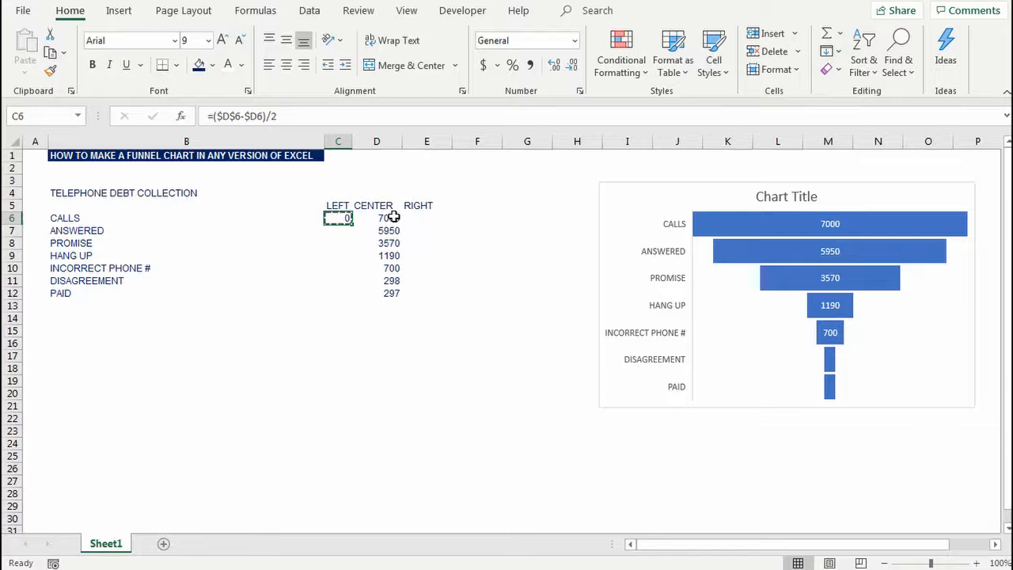
pyautogui.press('Right')
pyautogui.press('Right')
pyautogui.hotkey('ctrl', 'v')
pyautogui.press('Escape')
# Step: Copy the LEFT formula in C6 down through C12, covering every category to PAID
pyautogui.press('Left')
pyautogui.press('Left')
pyautogui.hotkey('ctrl', 'c')
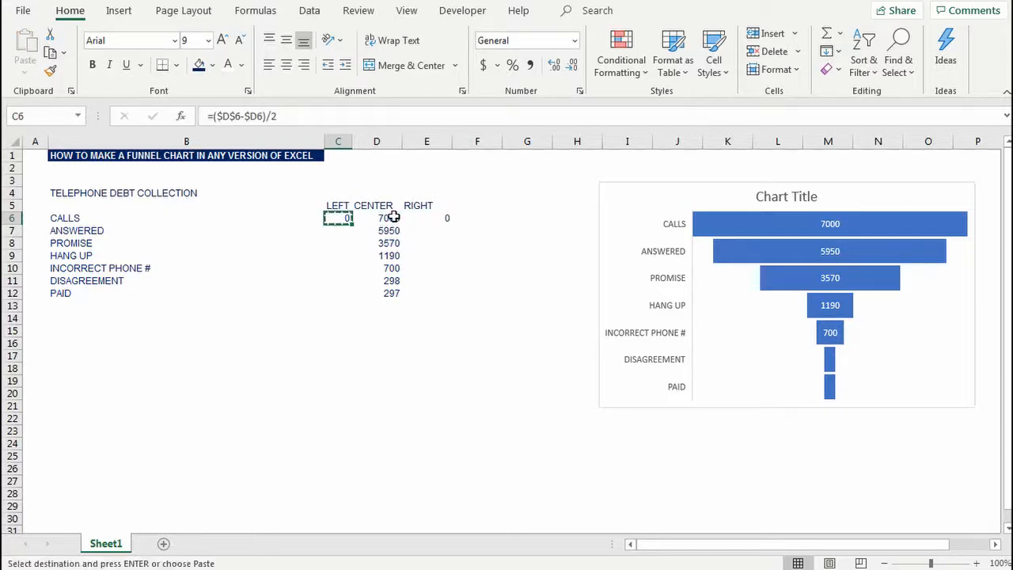
pyautogui.press('Right')
pyautogui.hotkey('ctrl', 'Down')
pyautogui.press('Left')
pyautogui.hotkey('ctrl', 'shift', 'Up')
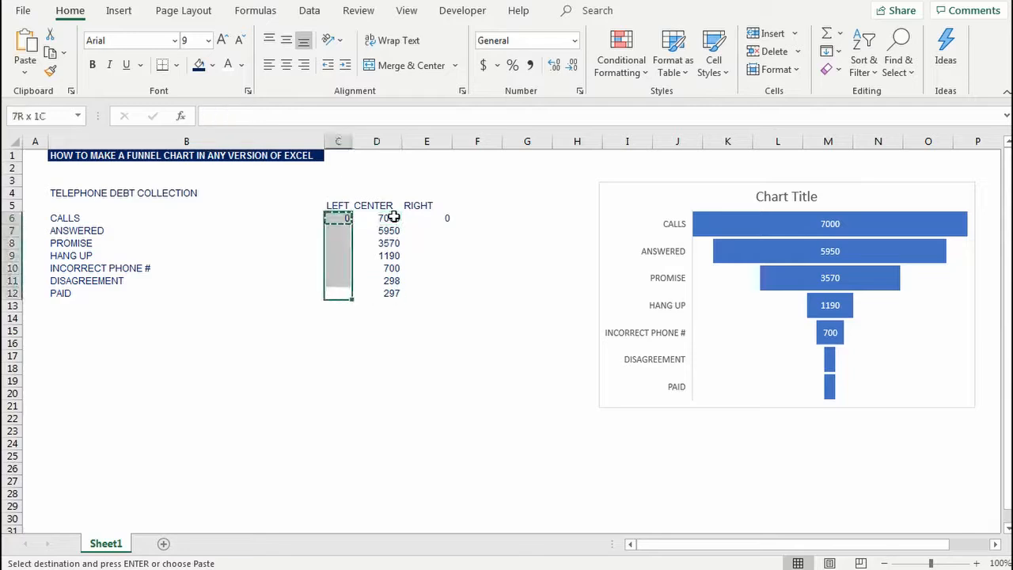
pyautogui.hotkey('ctrl', 'v')
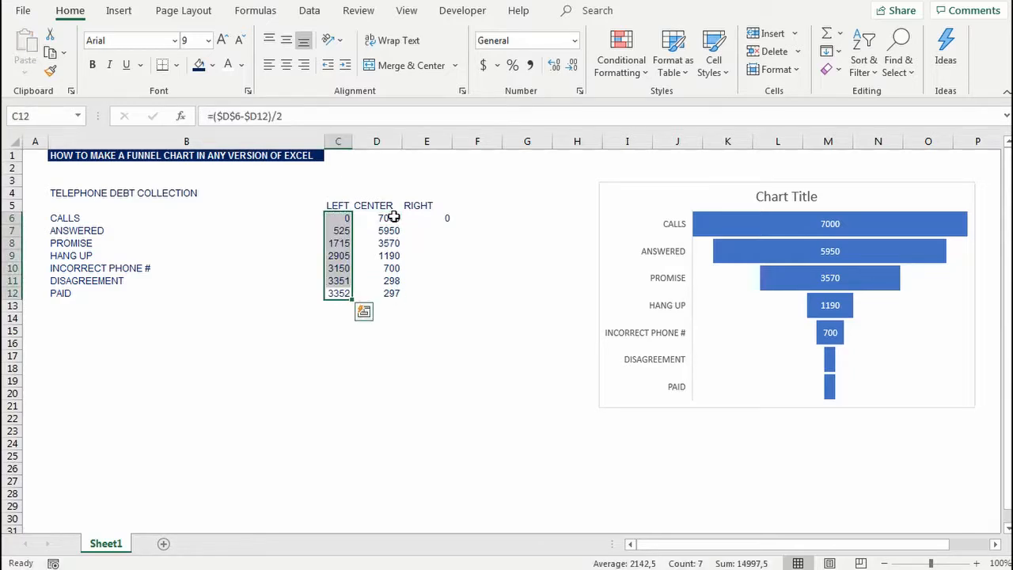
pyautogui.press('Up')
pyautogui.press('Escape')
# Step: Examine the CENTER values and LEFT formulas in the table's lower rows, down to PAID in row 12
pyautogui.press('Right')
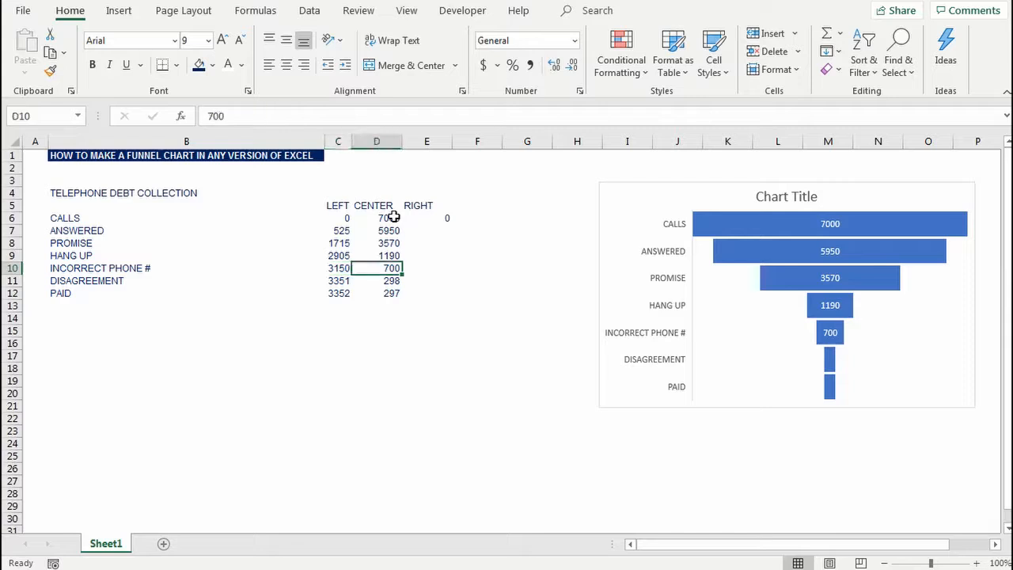
pyautogui.press('Down')
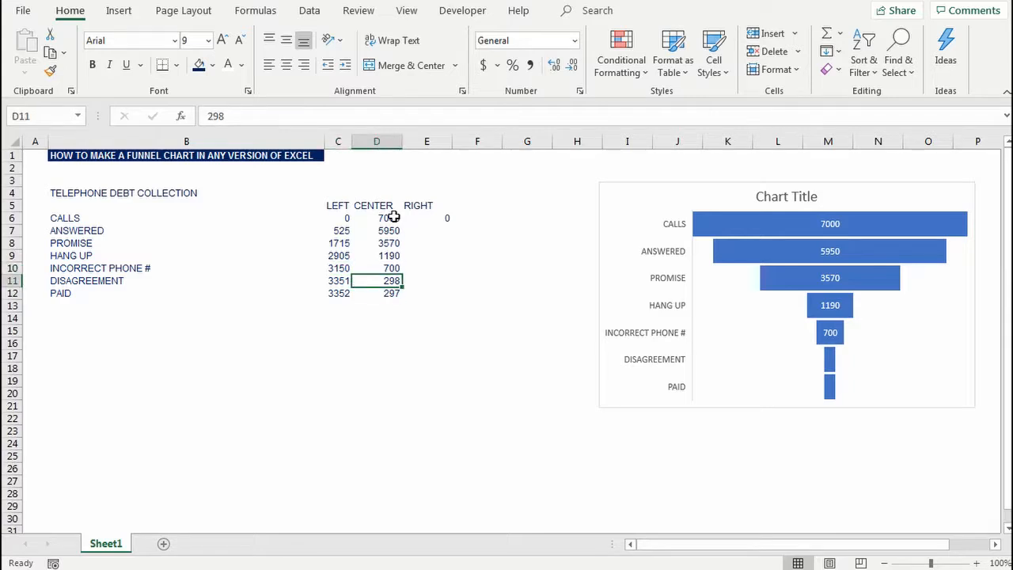
pyautogui.press('Down')
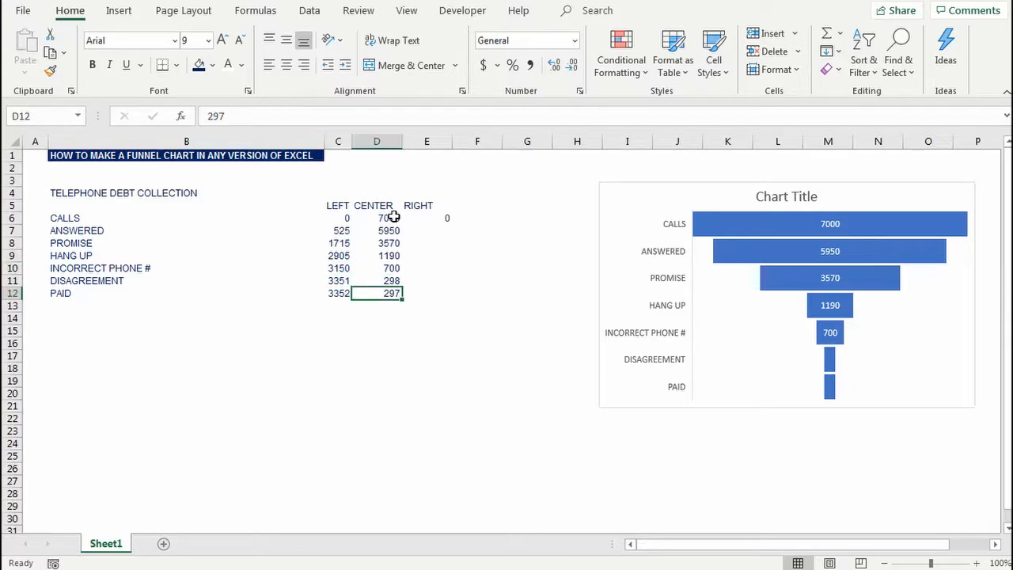
pyautogui.press('Left')
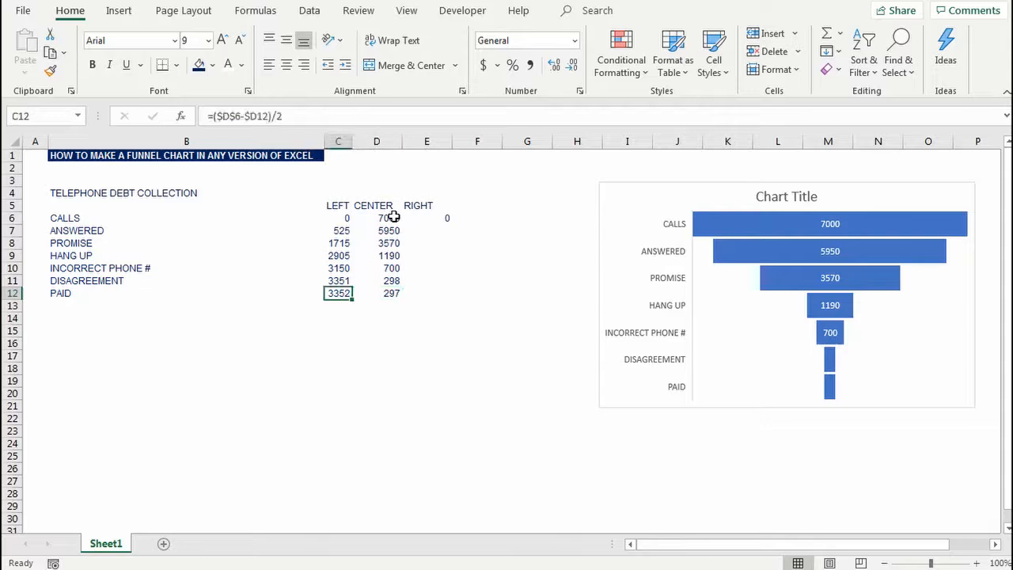
pyautogui.press('Left')
pyautogui.press('Right')
pyautogui.hotkey('ctrl', 'shift', 'Up')
pyautogui.hotkey('ctrl', 'shift', 'Down')
pyautogui.press('Up')
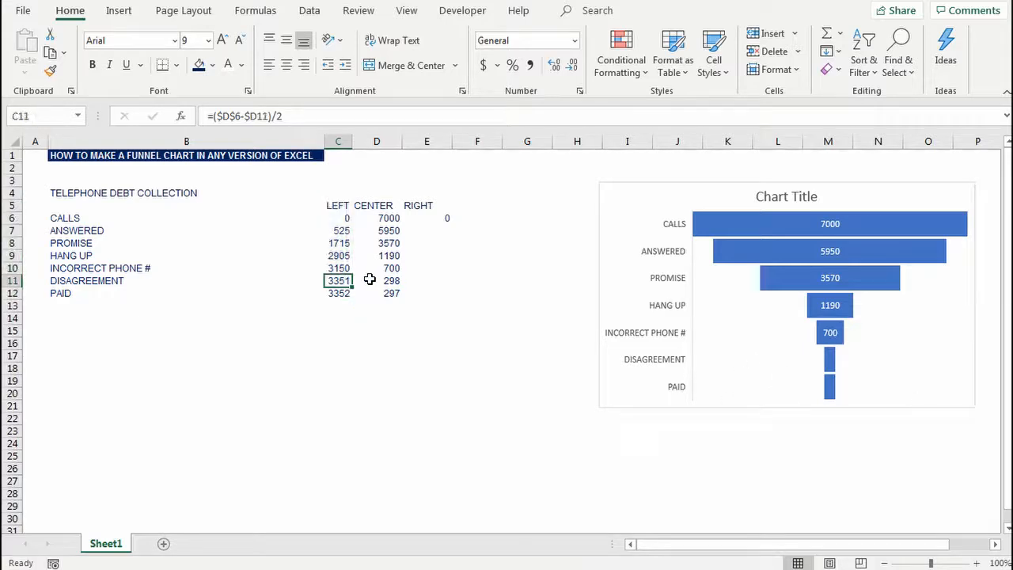
# Step: Copy the LEFT formulas in C6:C12 to the RIGHT column at E6:E12
pyautogui.press('Up')
pyautogui.press('Up')
pyautogui.press('Up')
pyautogui.press('Up')
pyautogui.press('Up')
pyautogui.hotkey('ctrl', 'shift', 'Down')
pyautogui.hotkey('ctrl', 'c')
pyautogui.press('Right')
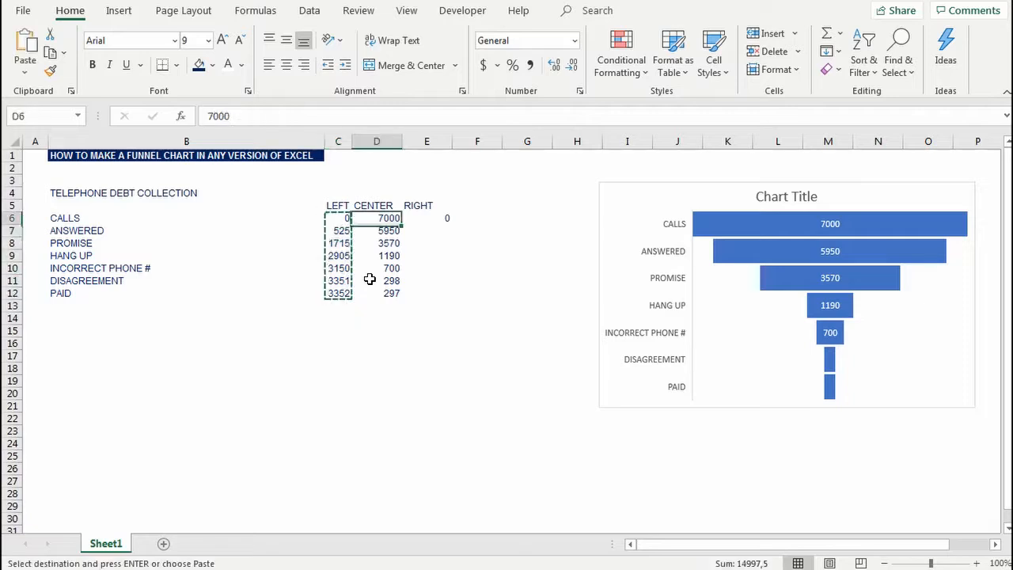
pyautogui.press('Right')
pyautogui.hotkey('ctrl', 'v')
pyautogui.press('Escape')
pyautogui.press('Left')
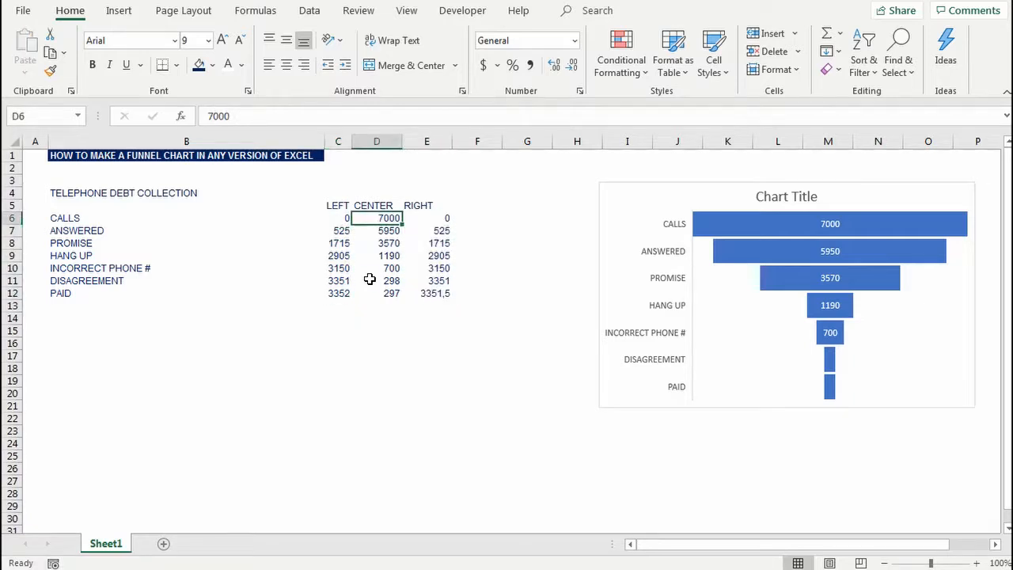
# Step: Check the sum of LEFT, CENTER and RIGHT for each of the CALLS, ANSWERED and PROMISE rows
pyautogui.press('Down')
pyautogui.press('Left')
pyautogui.press('Up')
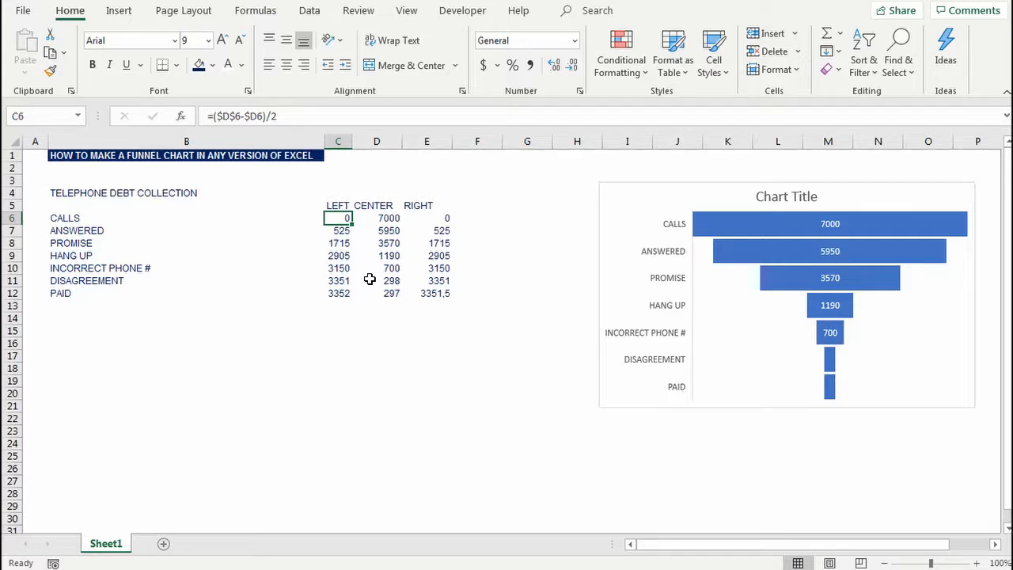
pyautogui.hotkey('shift', 'Right')
pyautogui.hotkey('shift', 'Right')
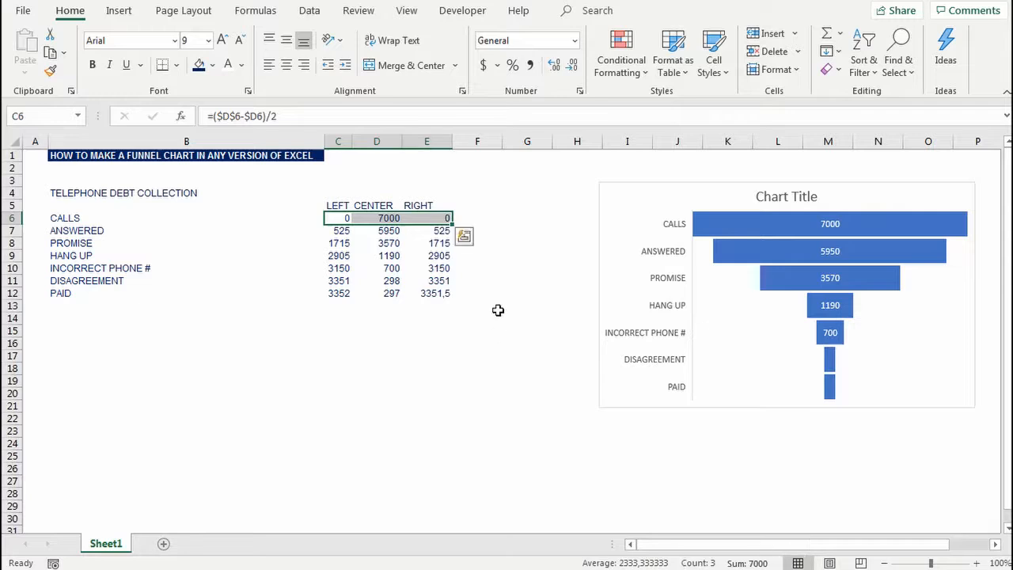
pyautogui.press('Down')
pyautogui.hotkey('shift', 'Right')
pyautogui.hotkey('shift', 'Right')
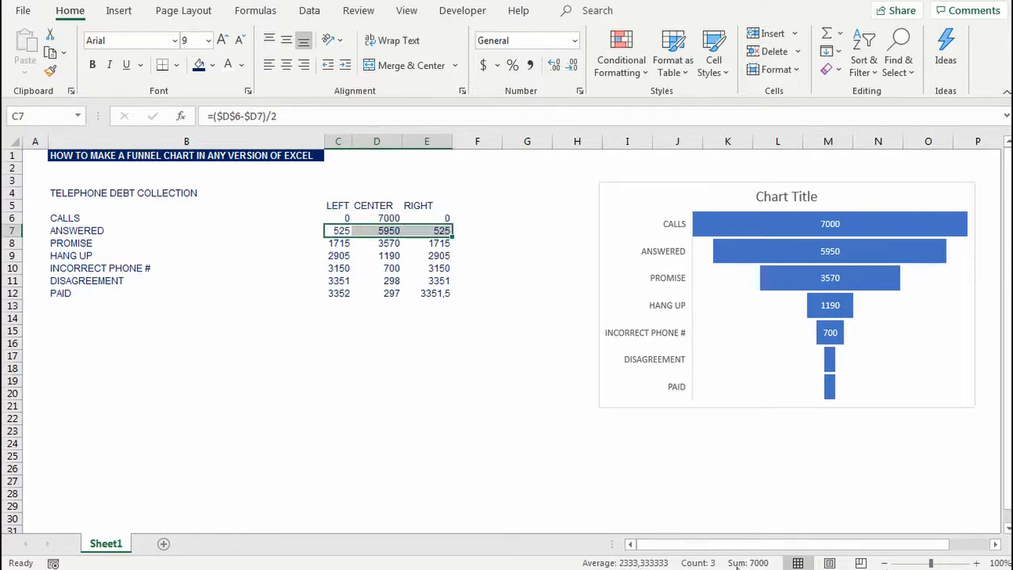
pyautogui.press('Down')
pyautogui.hotkey('shift', 'Right')
pyautogui.hotkey('shift', 'Right')
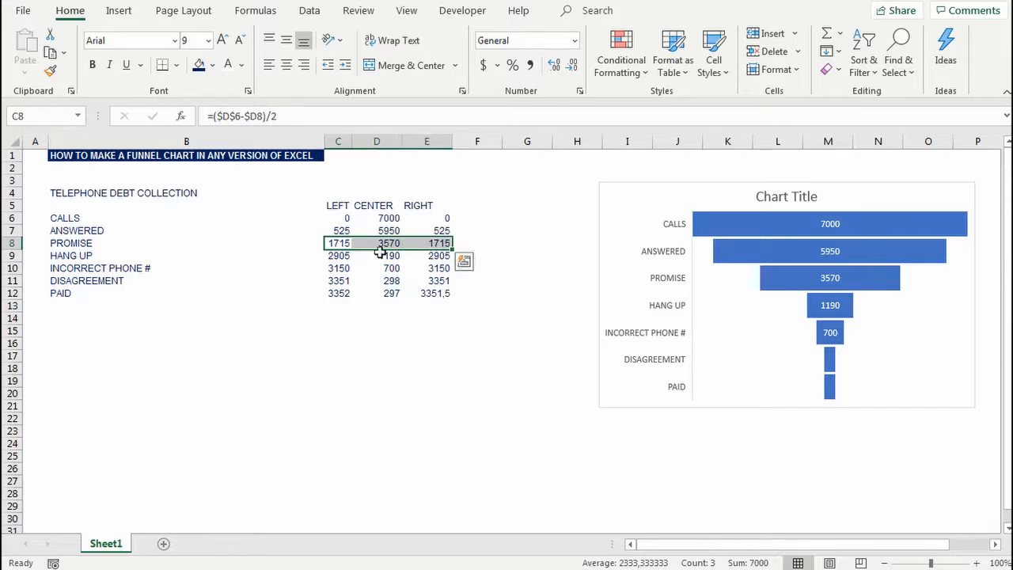
# Step: Insert a 100% Stacked Bar chart from B6:E12 with the categories on the axis, and place it directly beside the funnel chart
pyautogui.click(340, 282)
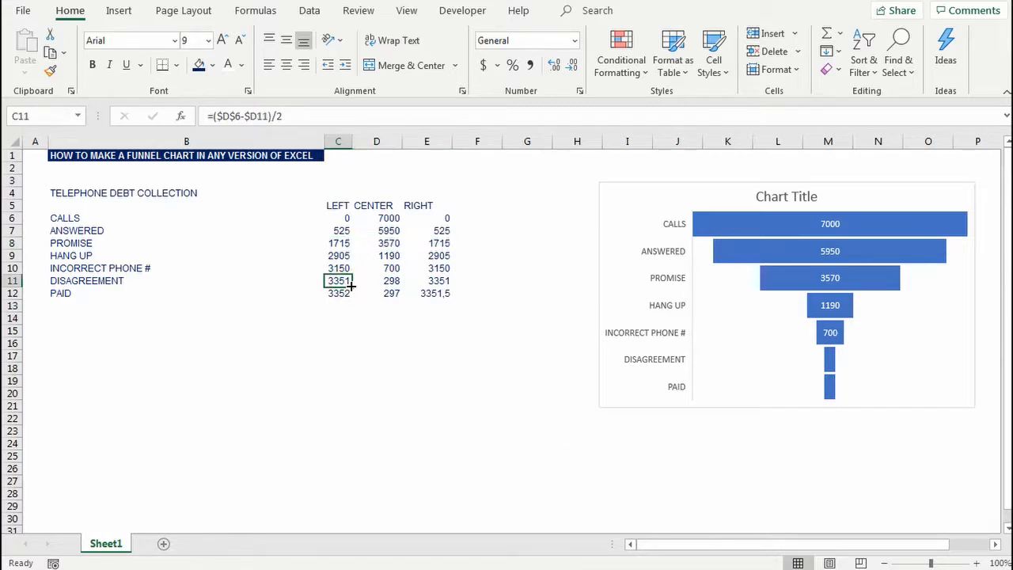
pyautogui.press('Left')
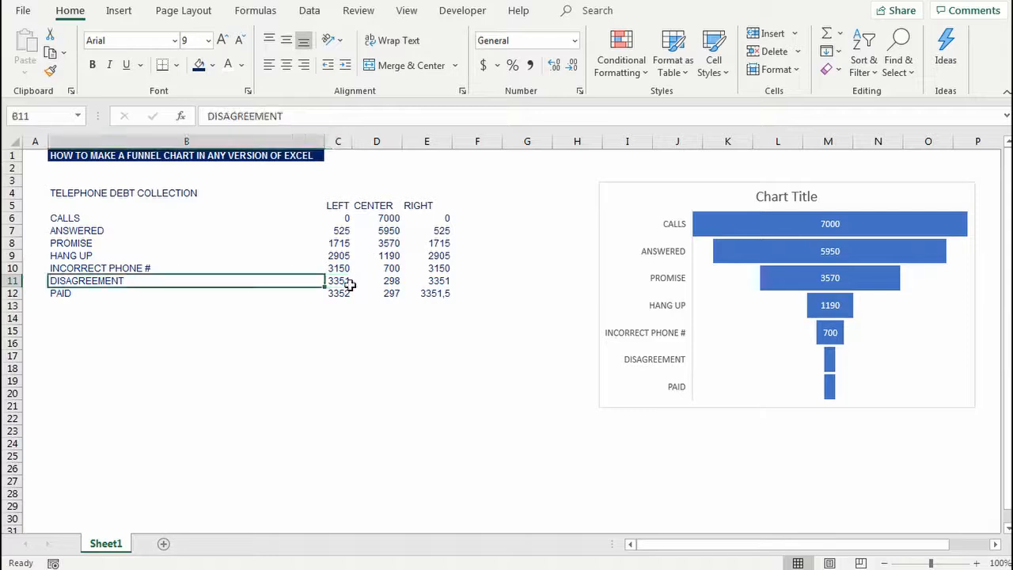
pyautogui.press('Up')
pyautogui.press('Up')
pyautogui.press('Up')
pyautogui.press('Up')
pyautogui.press('Up')
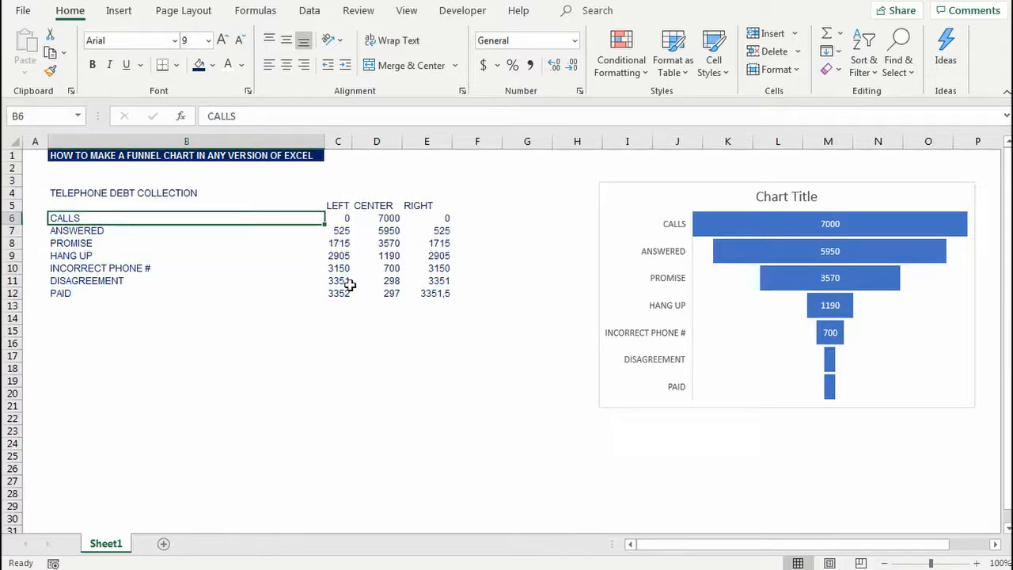
pyautogui.hotkey('ctrl', 'shift', 'Right')
pyautogui.hotkey('ctrl', 'shift', 'Down')
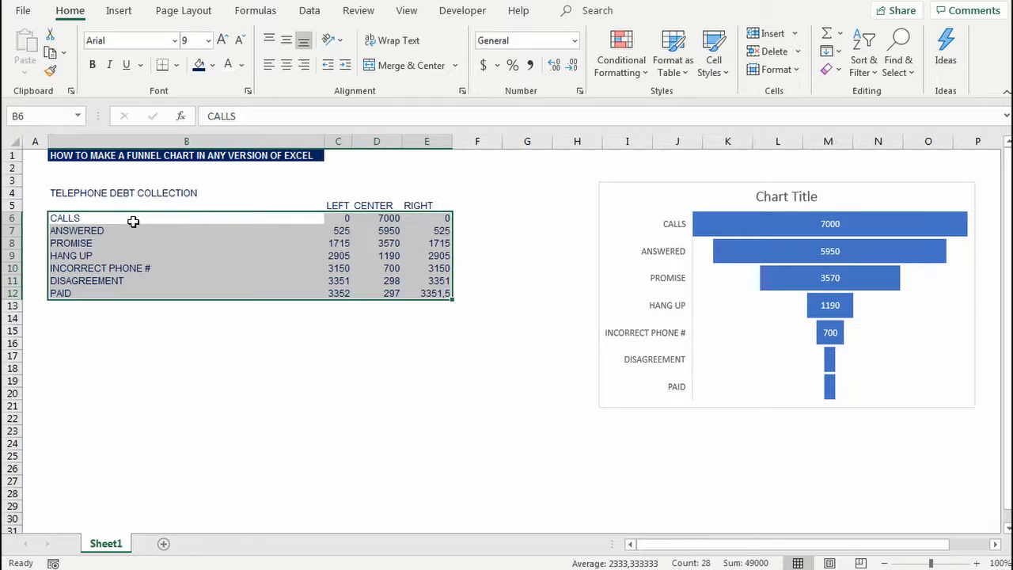
pyautogui.click(121, 11)
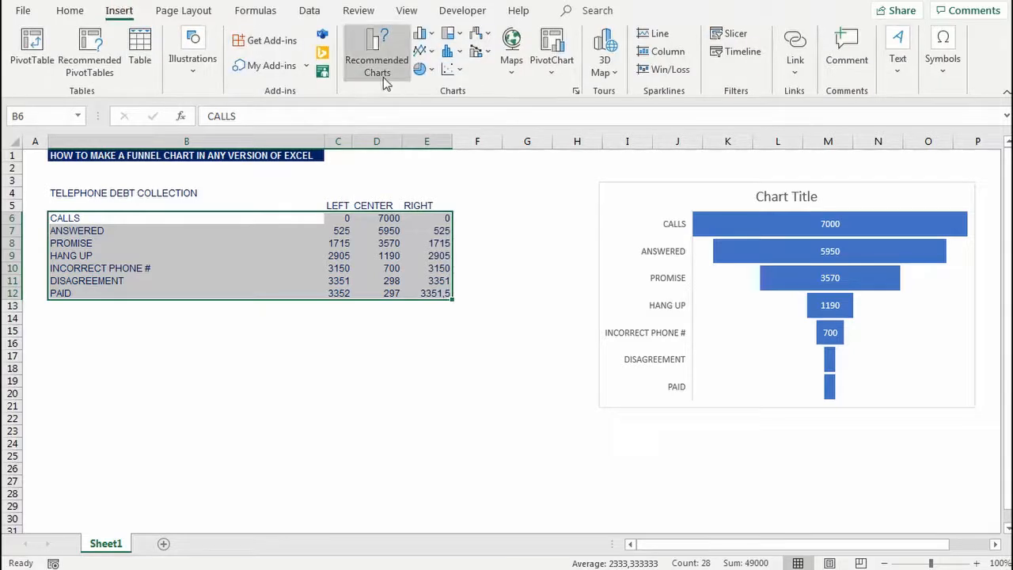
pyautogui.click(383, 77)
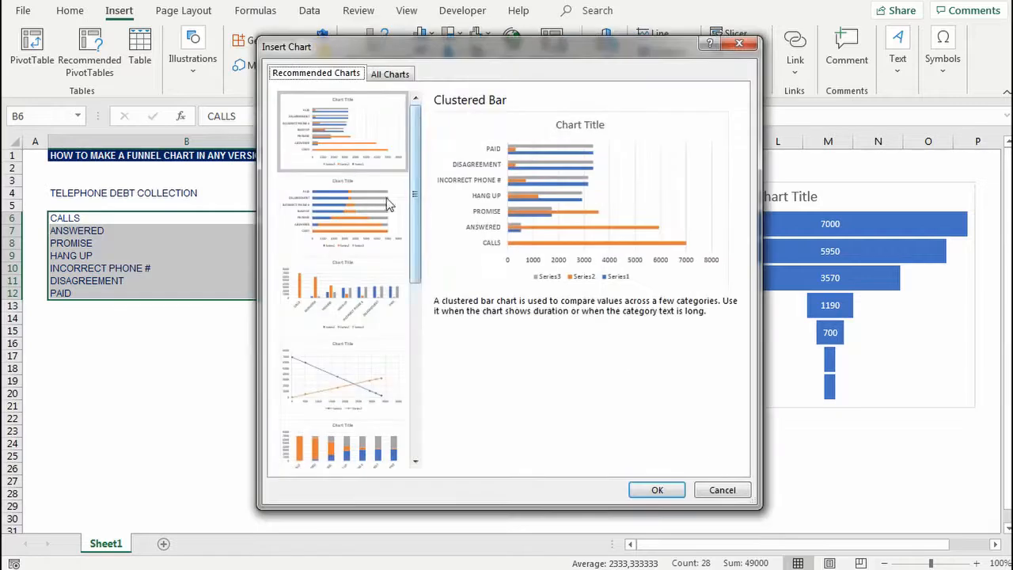
pyautogui.click(345, 204)
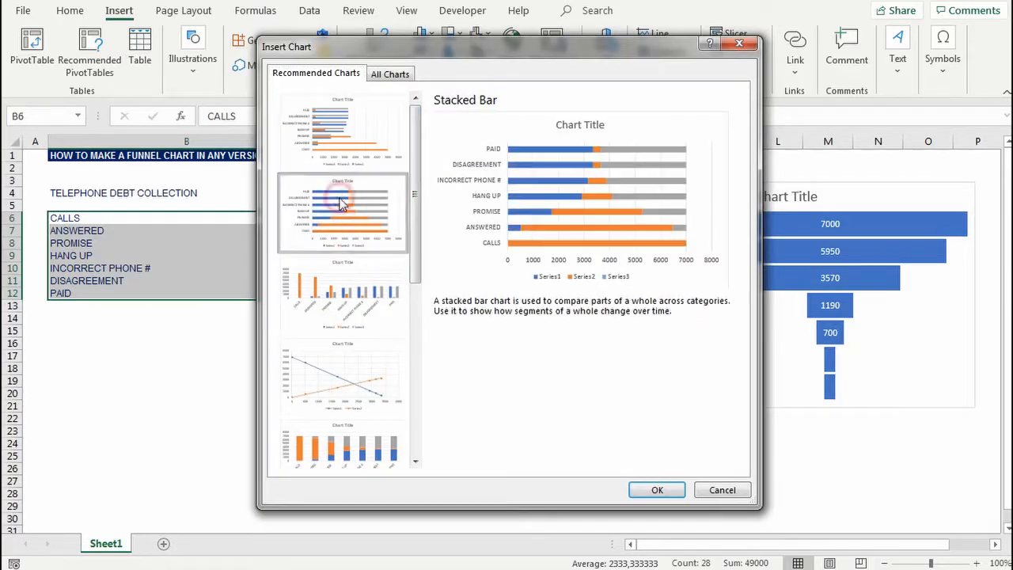
pyautogui.click(390, 76)
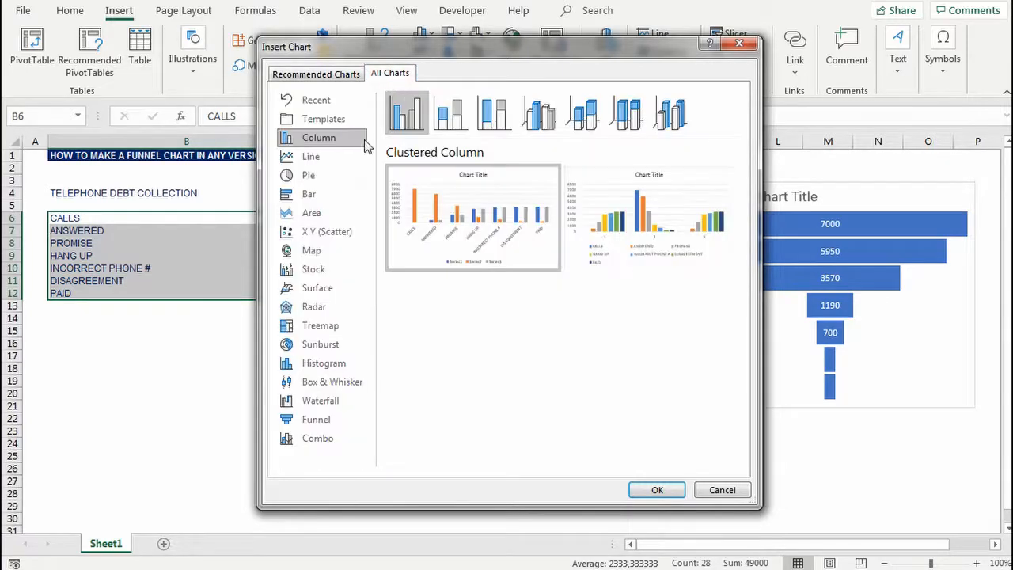
pyautogui.click(328, 195)
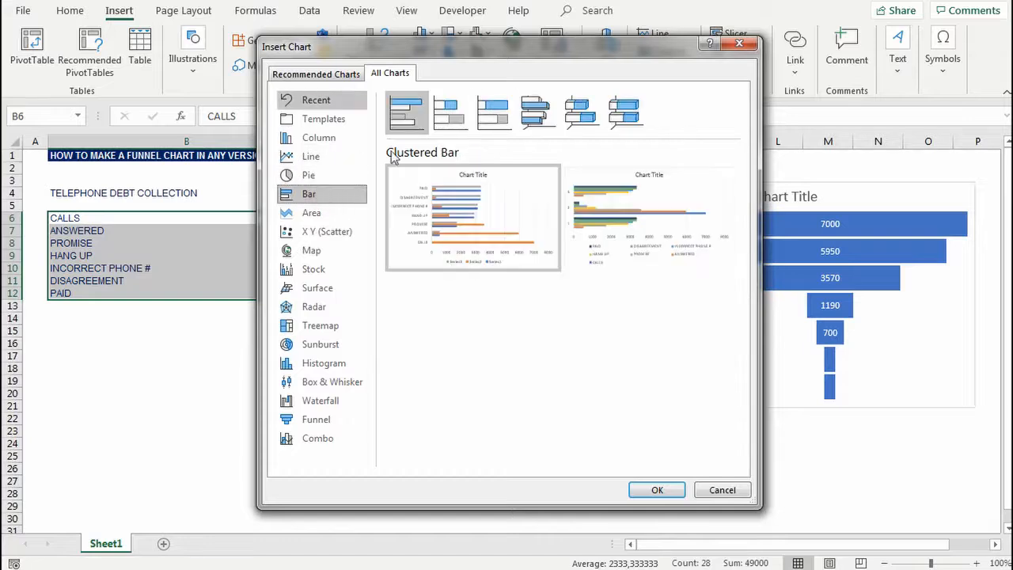
pyautogui.click(486, 126)
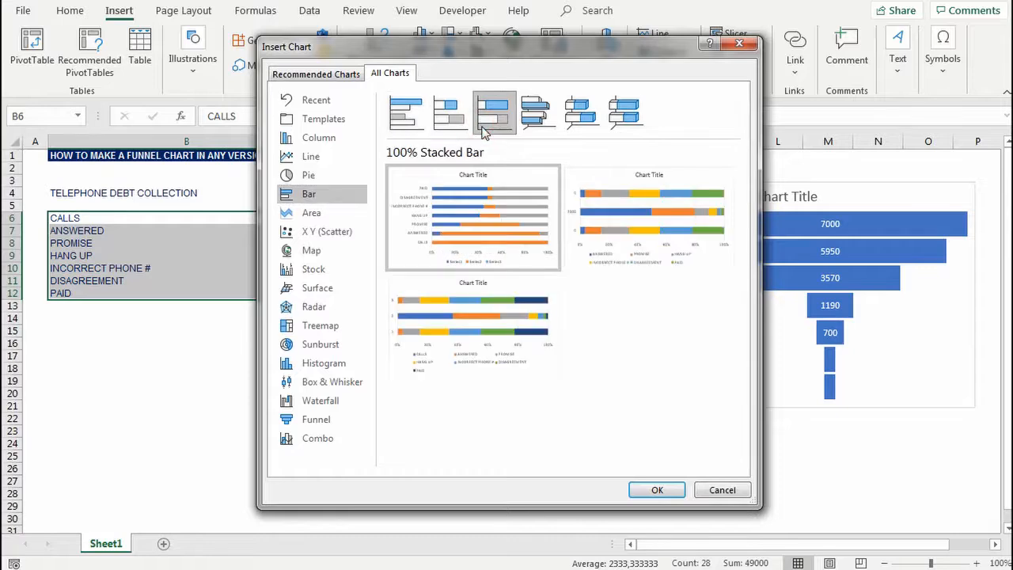
pyautogui.moveTo(469, 218)
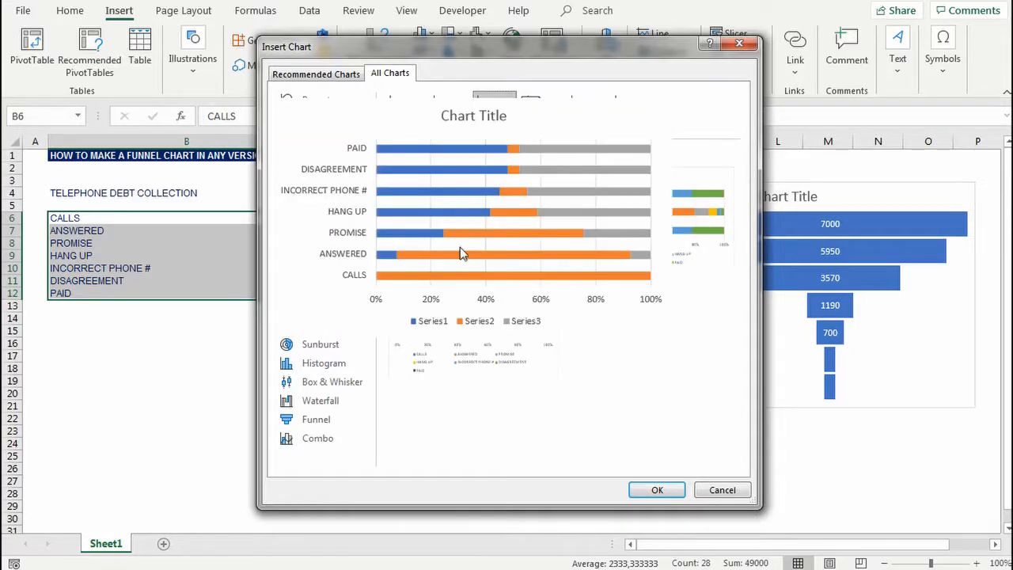
pyautogui.click(657, 490)
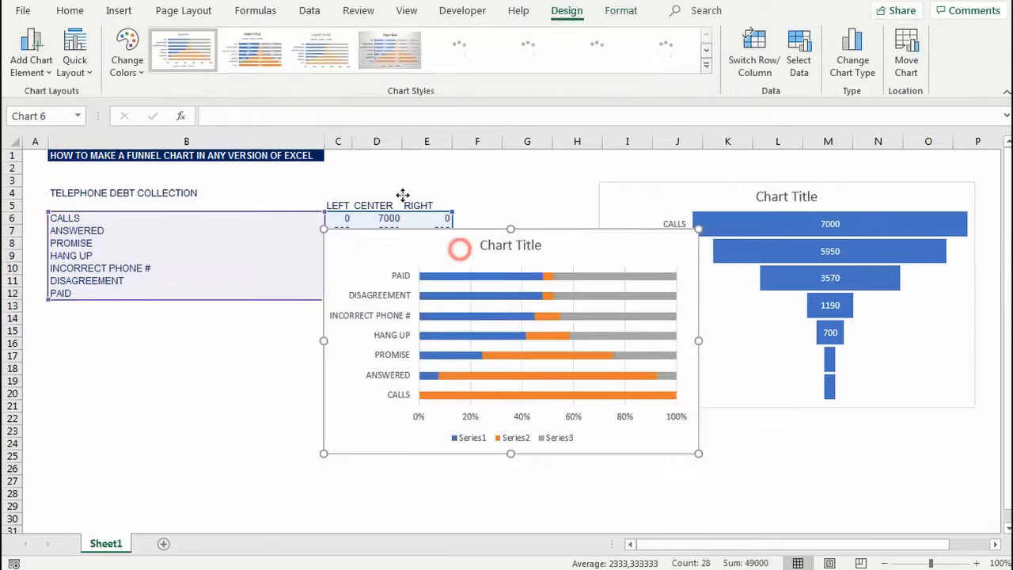
pyautogui.moveTo(462, 248); pyautogui.dragTo(341, 200)
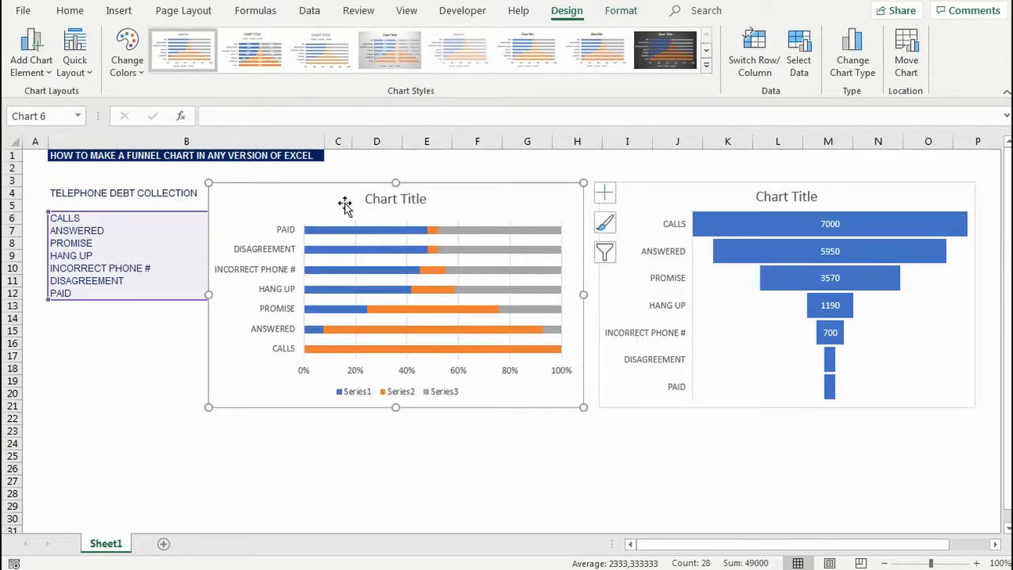
# Step: Put the bar chart's vertical axis categories in reverse order so that CALLS comes first
pyautogui.click(269, 298)
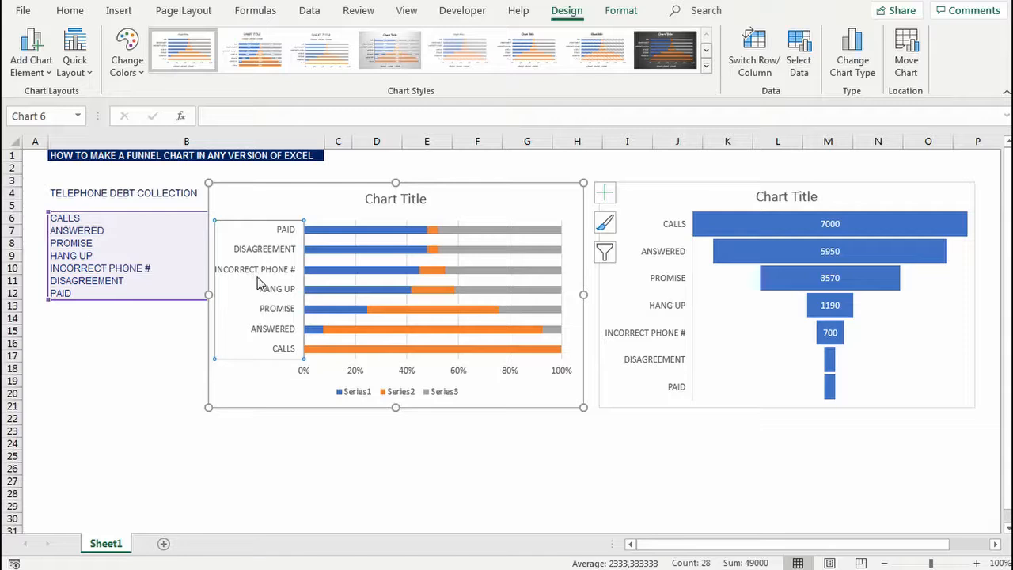
pyautogui.rightClick(256, 272)
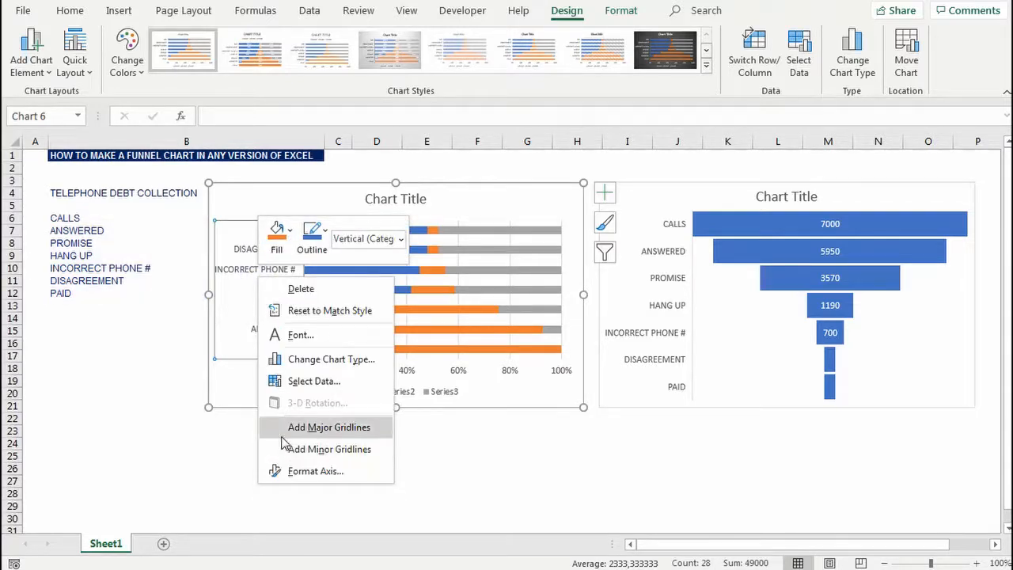
pyautogui.click(345, 471)
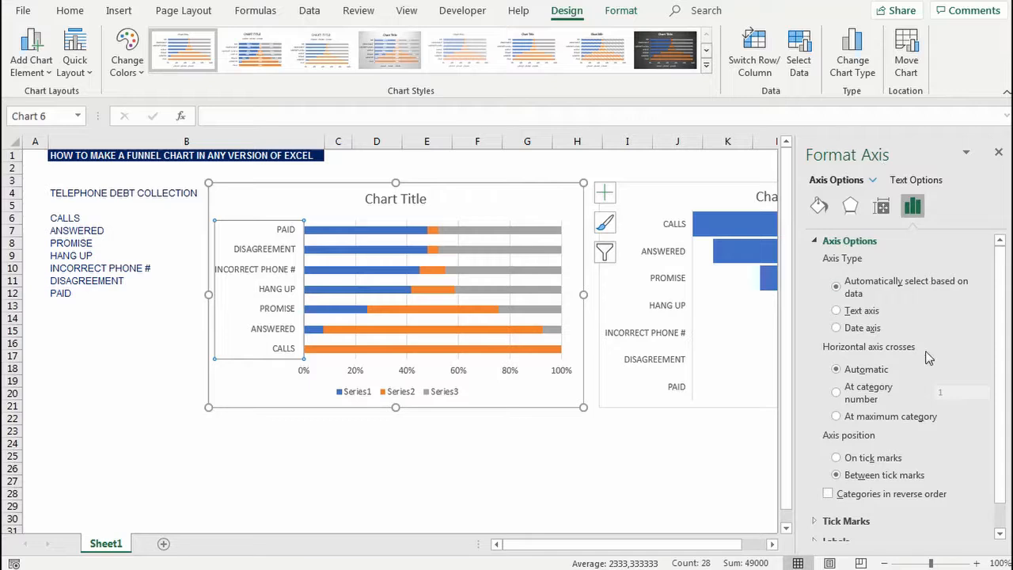
pyautogui.click(828, 496)
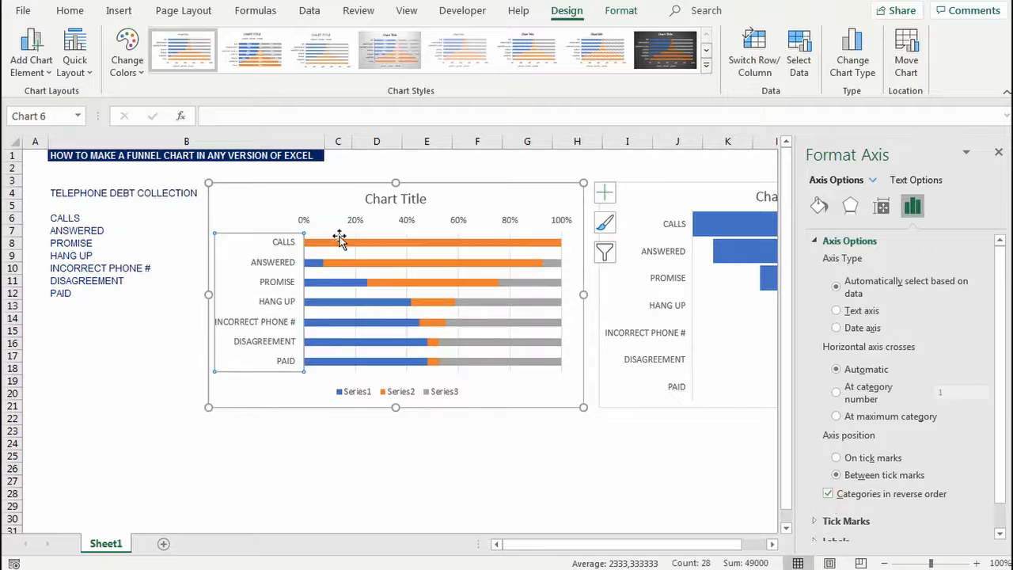
pyautogui.click(996, 153)
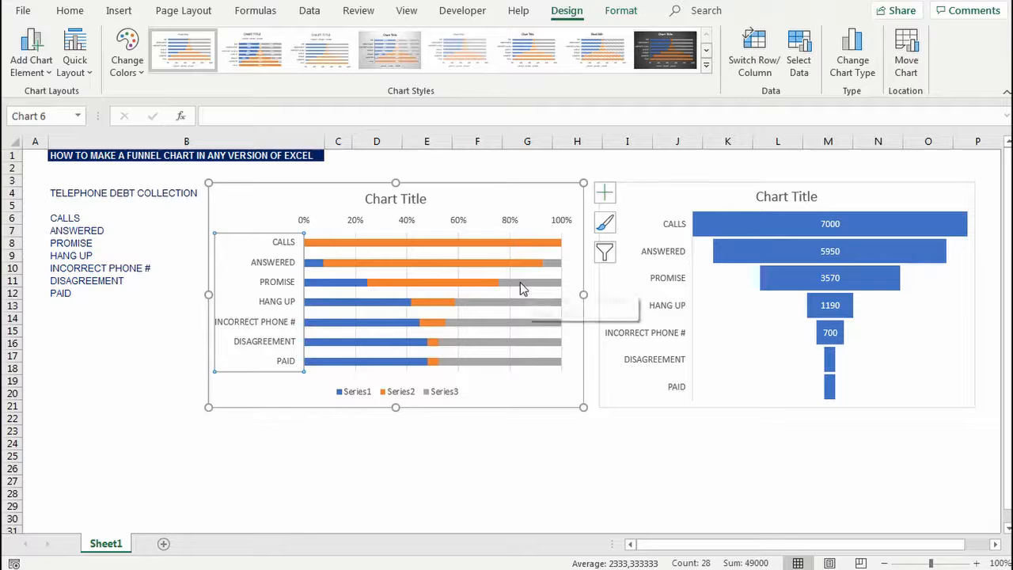
# Step: Format the Series3 (RIGHT) bars of the stacked bar chart with no fill and no border line
pyautogui.click(520, 281)
pyautogui.click(325, 283)
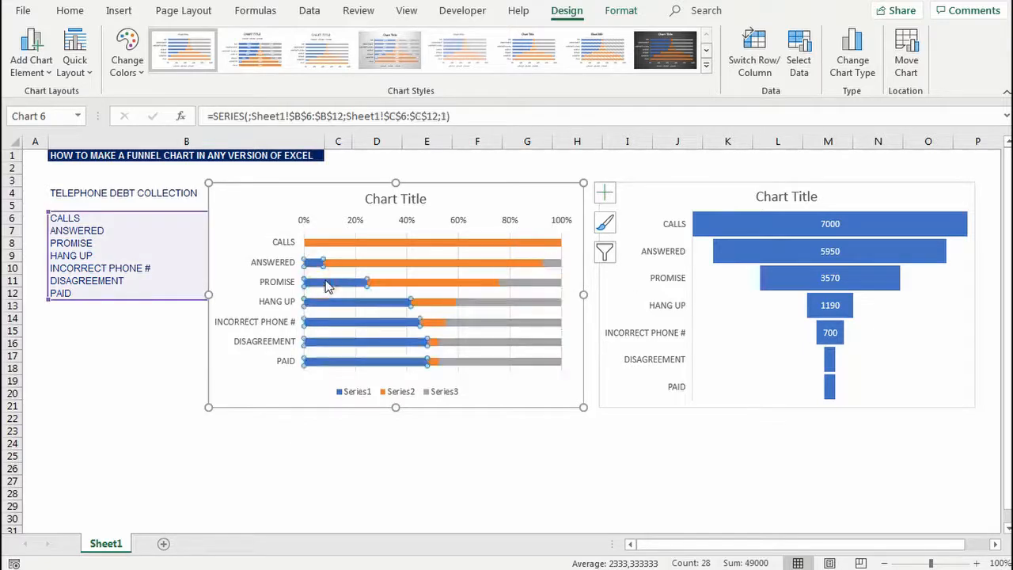
pyautogui.click(537, 283)
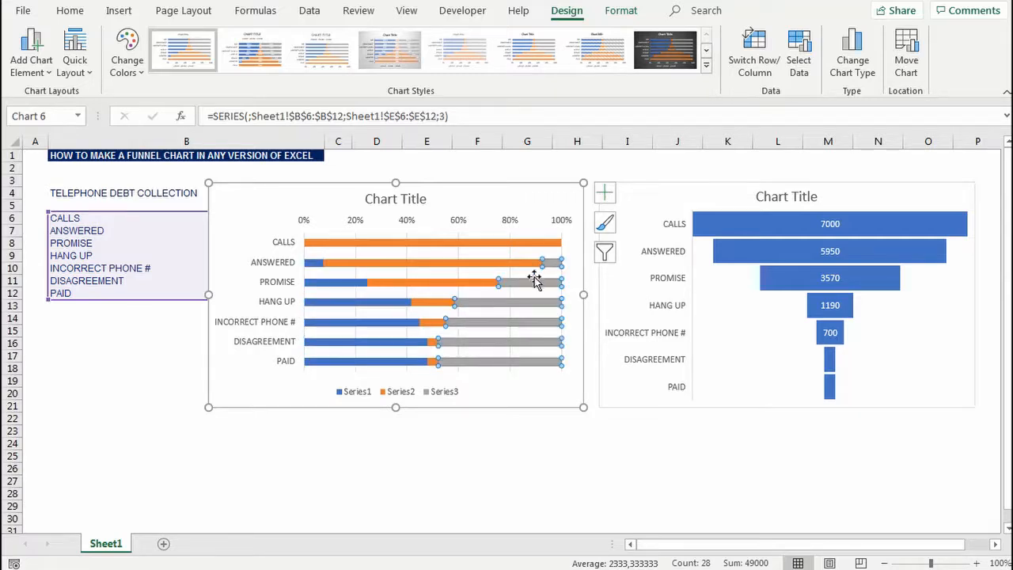
pyautogui.rightClick(527, 283)
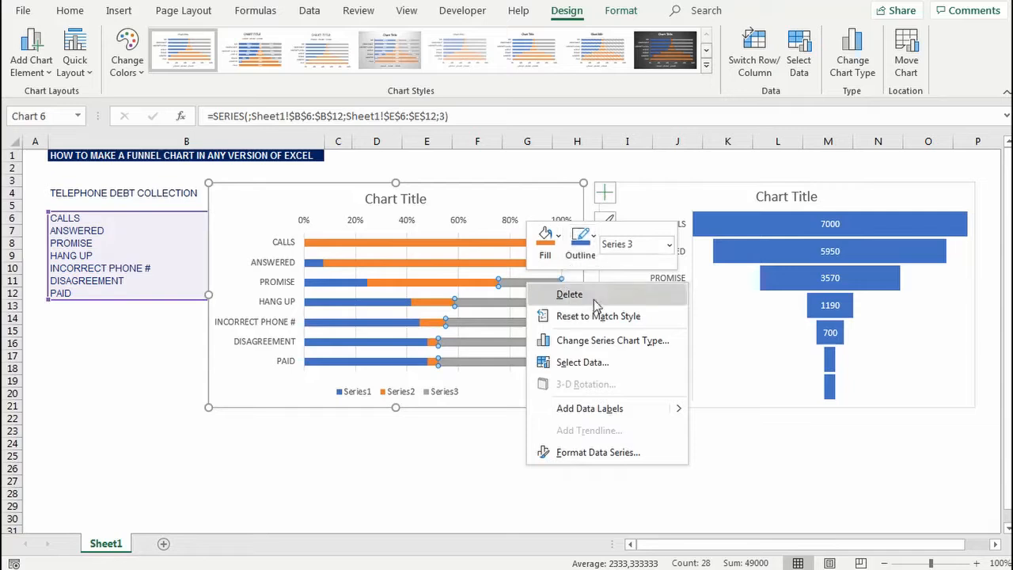
pyautogui.click(611, 453)
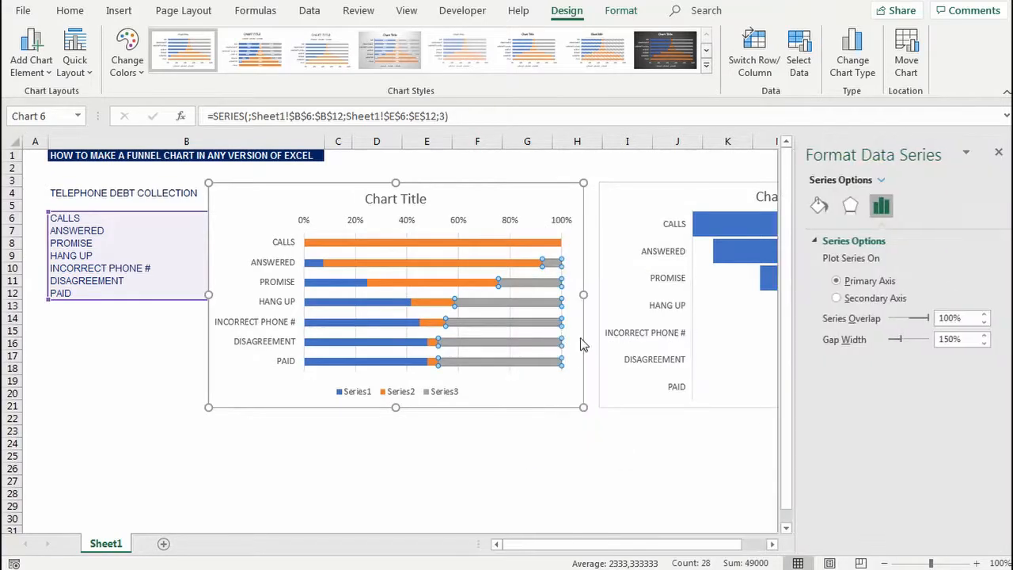
pyautogui.click(819, 207)
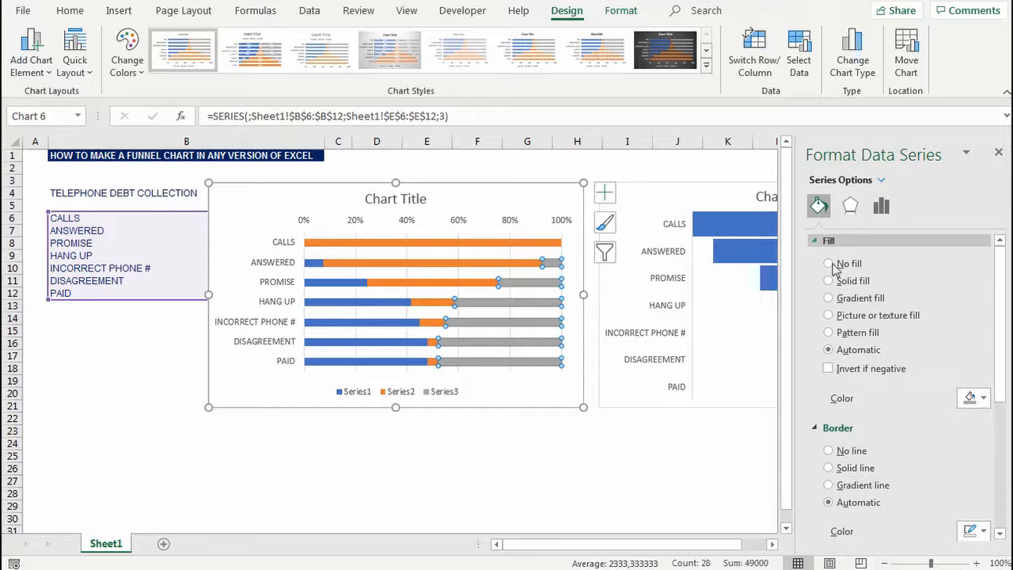
pyautogui.click(829, 265)
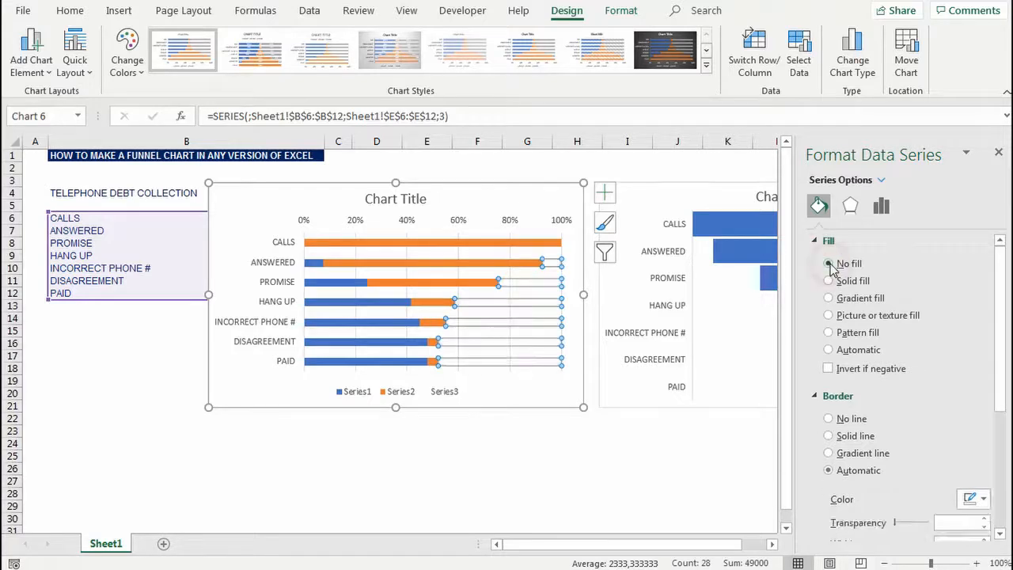
pyautogui.click(831, 419)
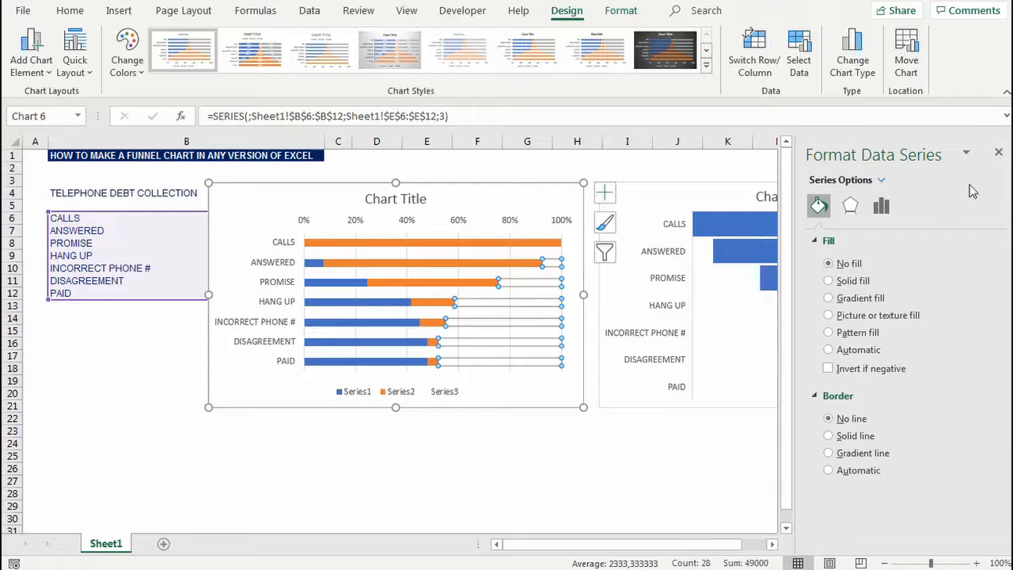
pyautogui.click(997, 152)
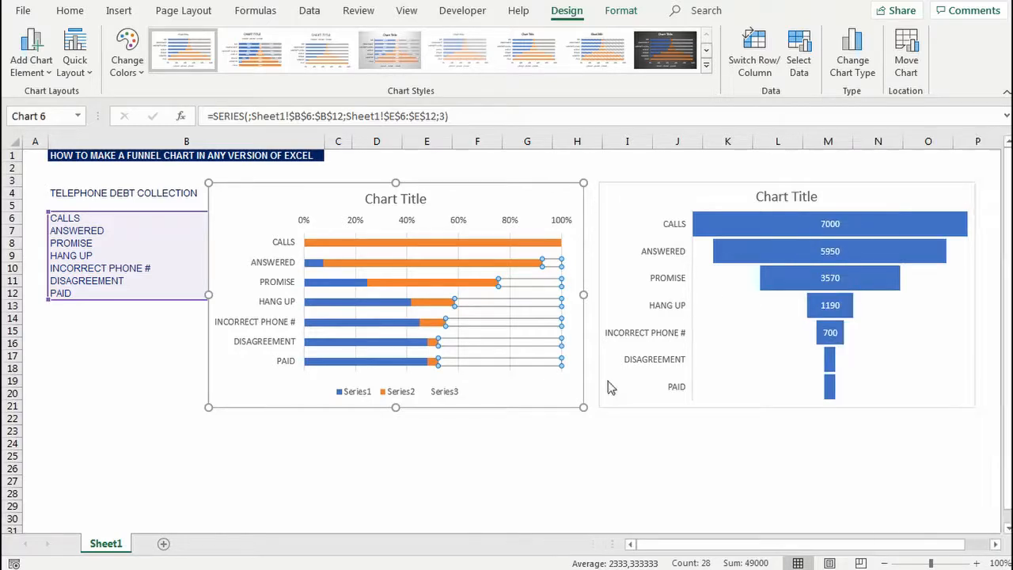
pyautogui.click(514, 441)
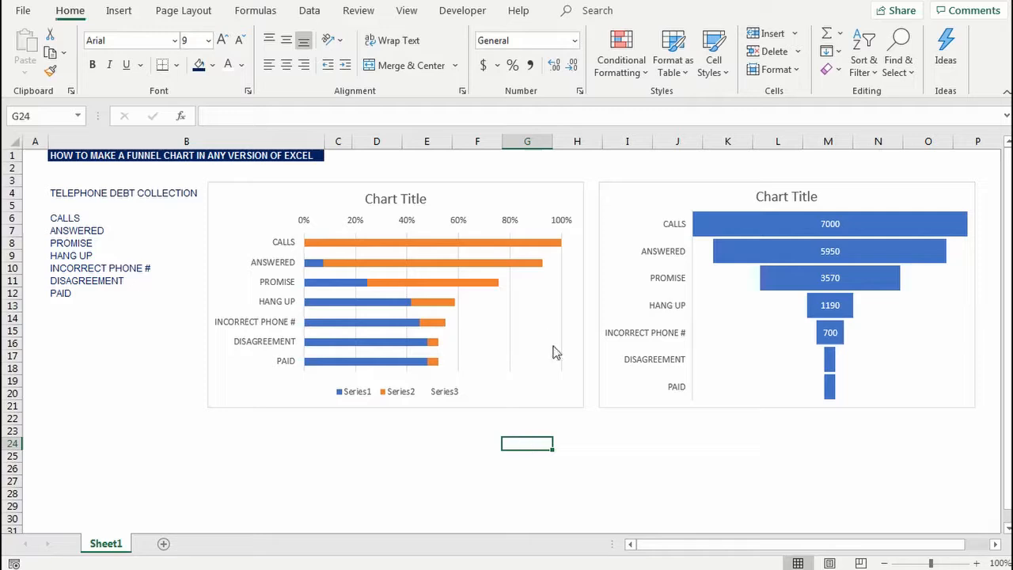
# Step: Format the Series1 (LEFT) bars of the stacked bar chart with no fill and no border line
pyautogui.click(312, 264)
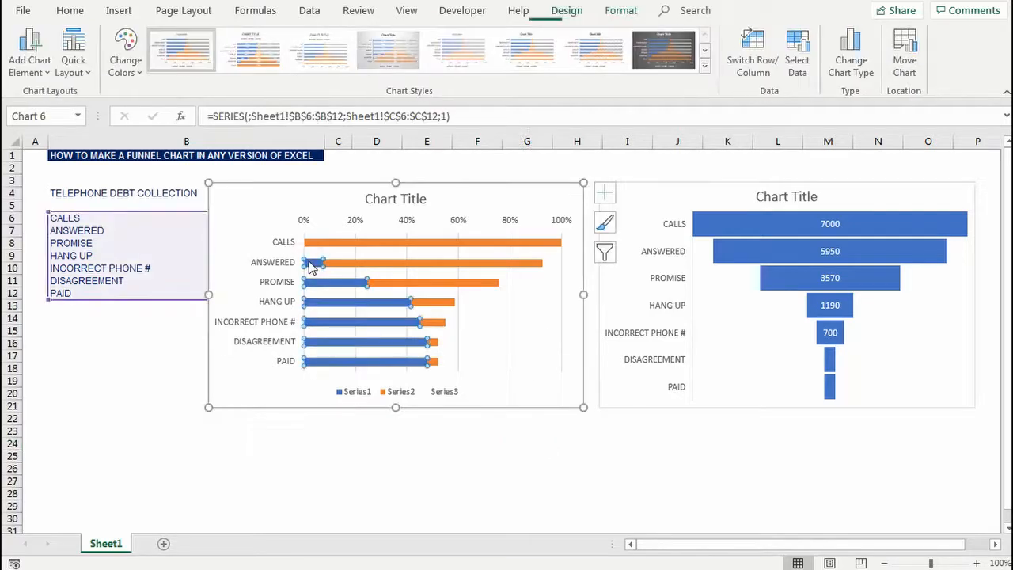
pyautogui.moveTo(310, 268)
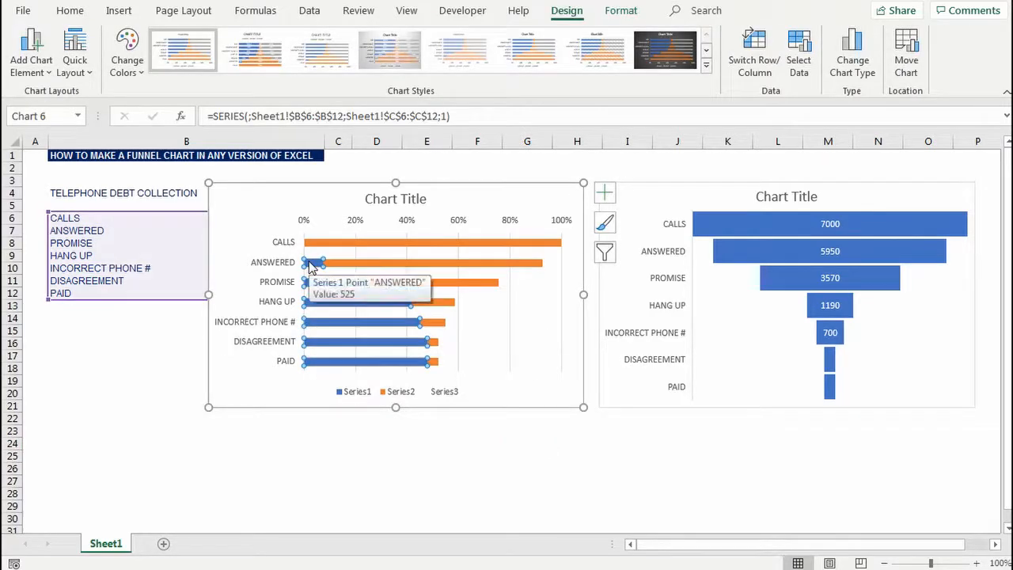
pyautogui.rightClick(310, 267)
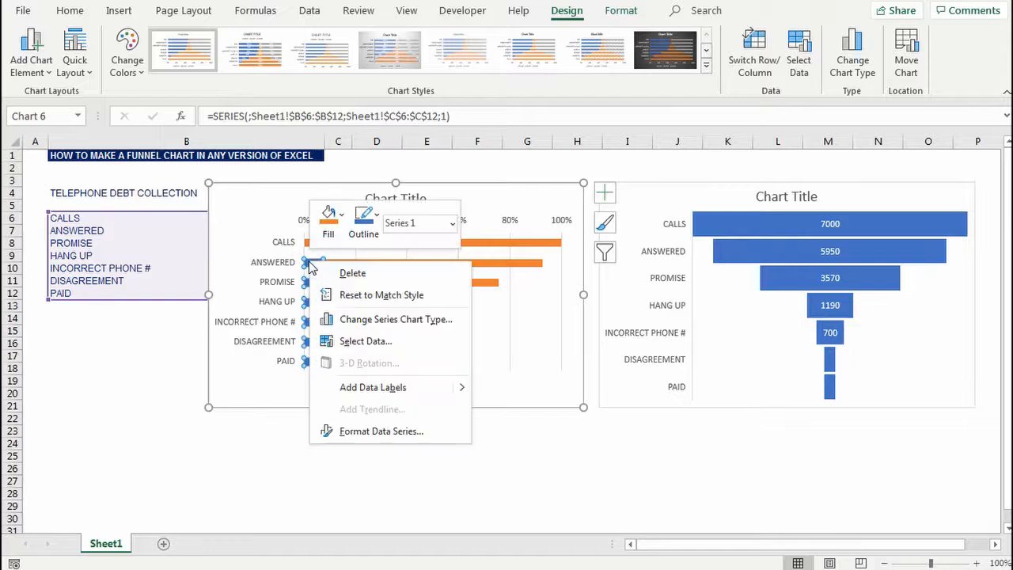
pyautogui.click(371, 433)
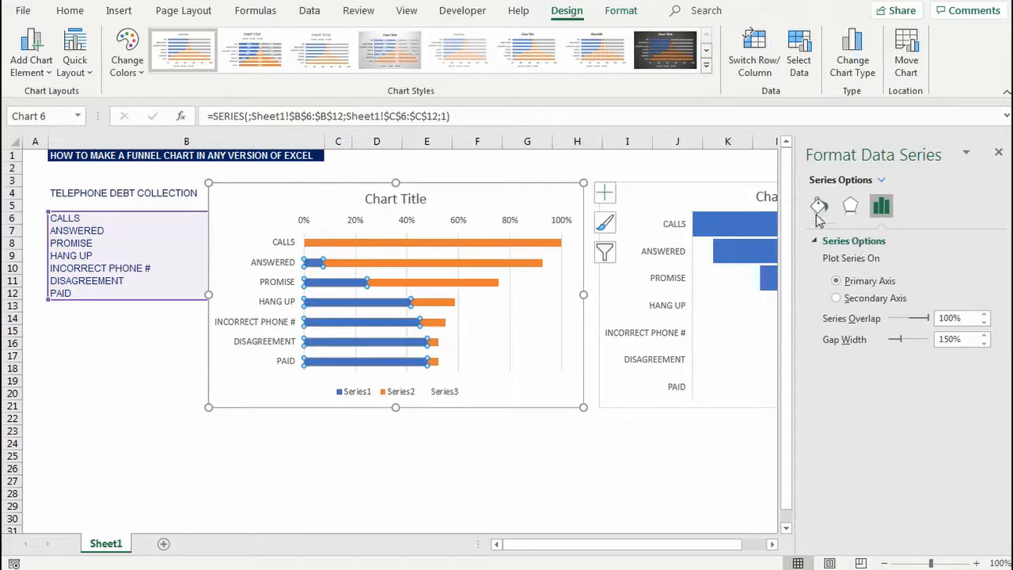
pyautogui.click(819, 207)
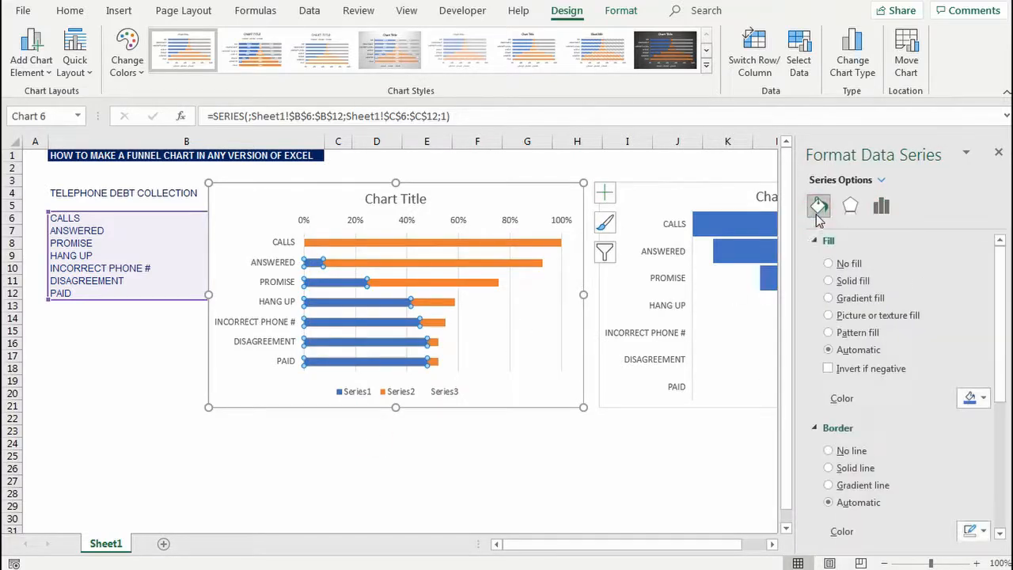
pyautogui.click(828, 263)
pyautogui.click(829, 419)
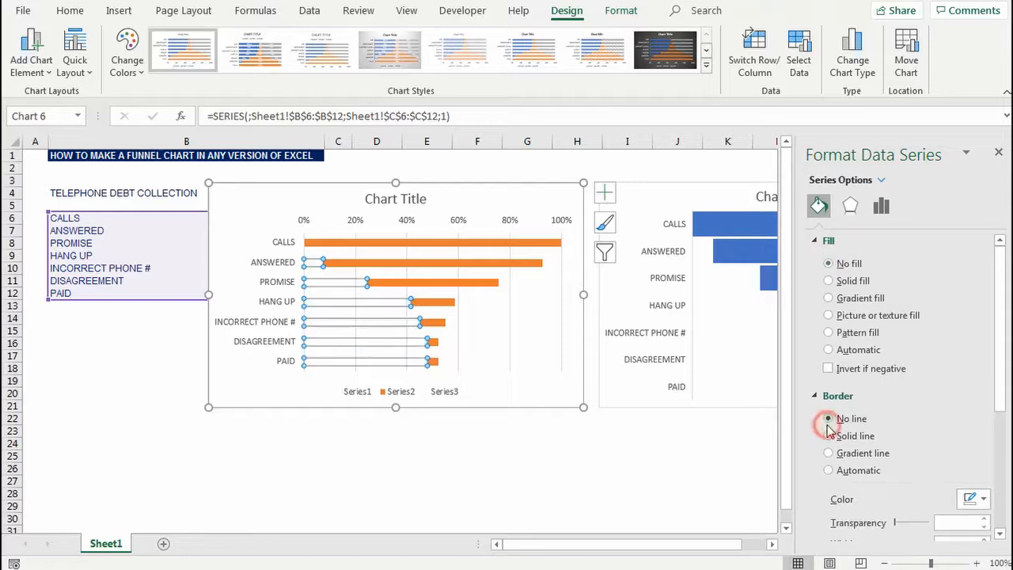
pyautogui.click(997, 153)
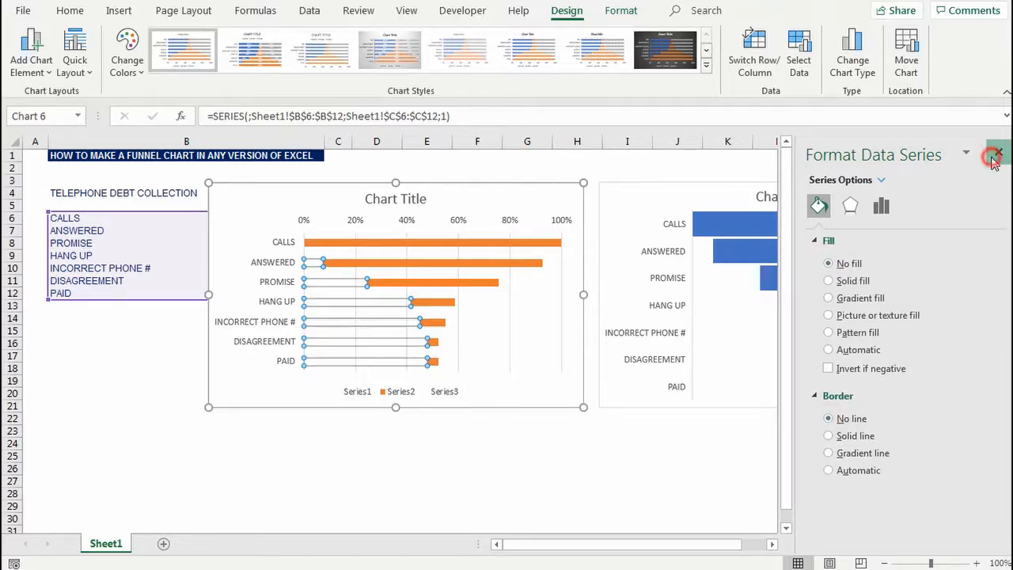
pyautogui.click(621, 440)
pyautogui.click(618, 433)
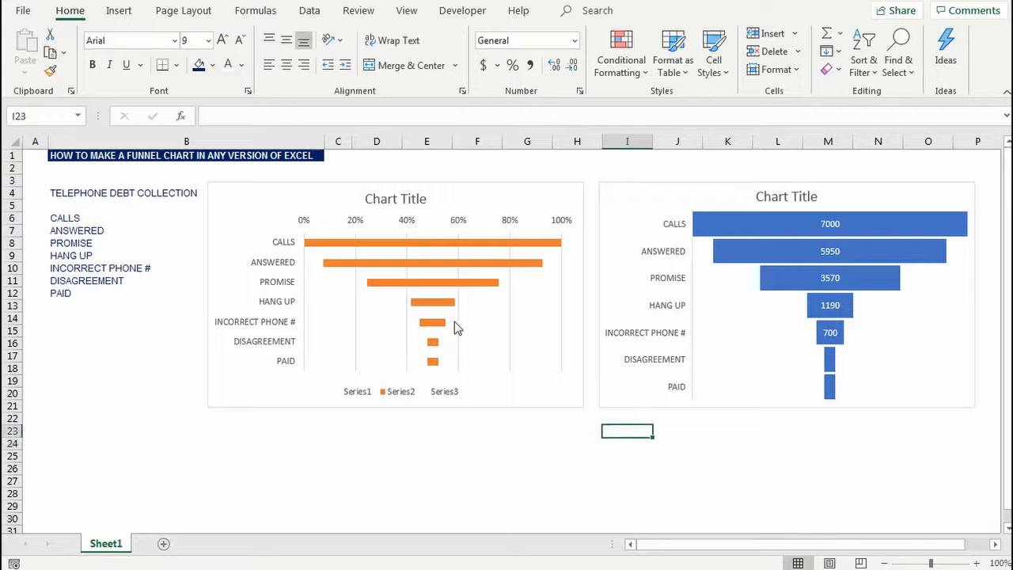
# Step: Add data labels to the orange CENTER bars, and remove the stacked bar chart's gridlines and legend
pyautogui.click(495, 282)
pyautogui.click(492, 245)
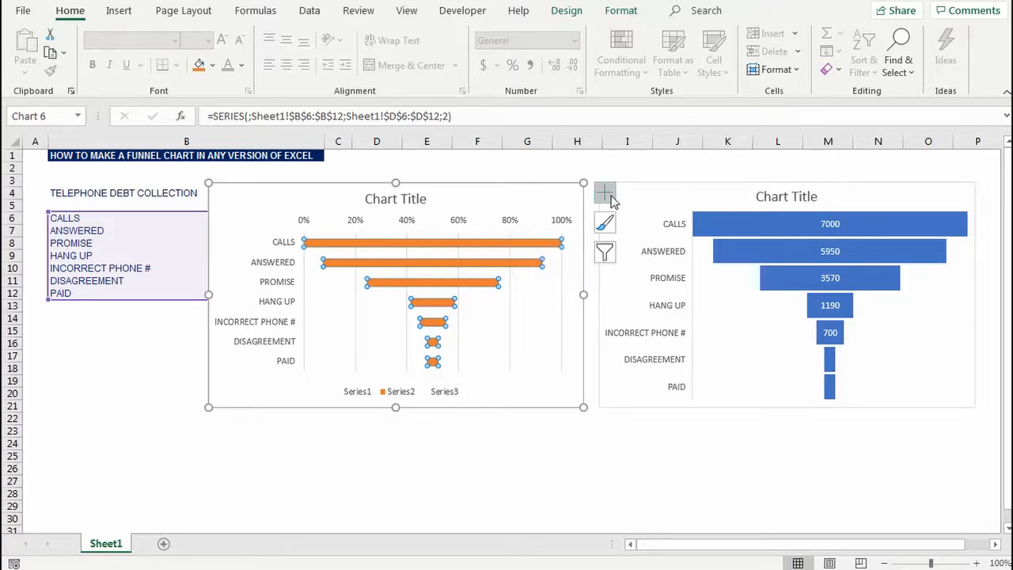
pyautogui.click(604, 193)
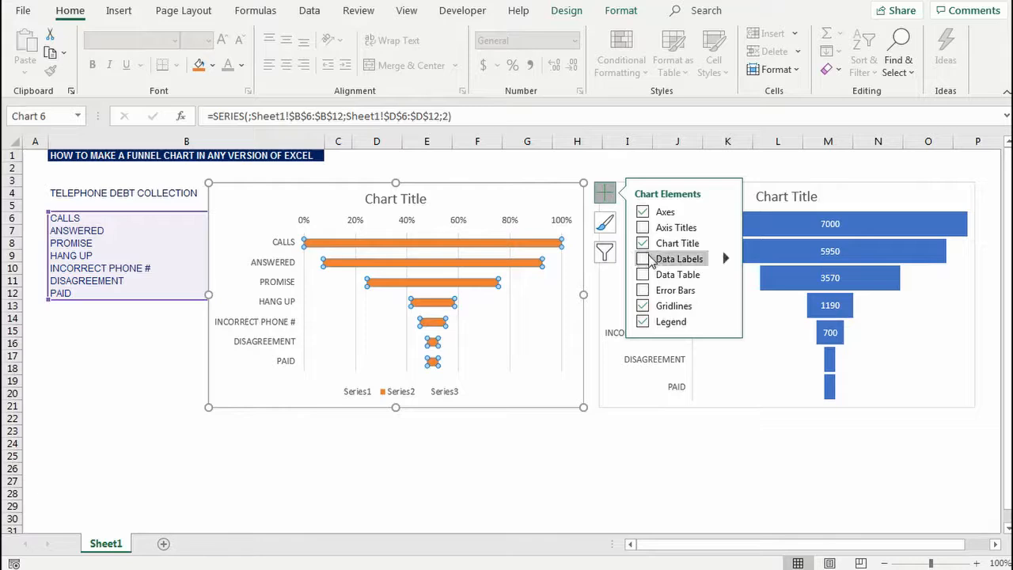
pyautogui.click(645, 260)
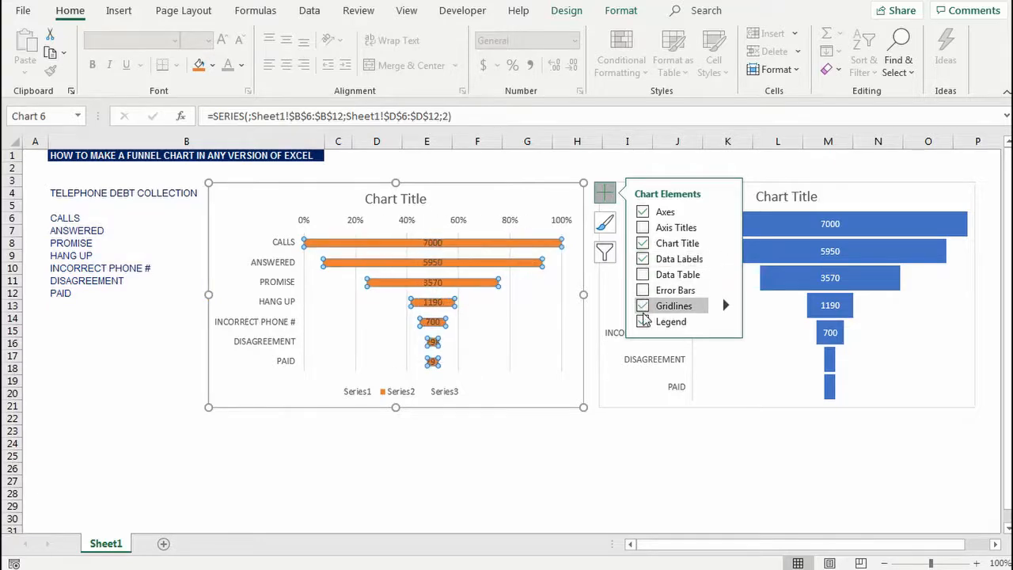
pyautogui.click(644, 307)
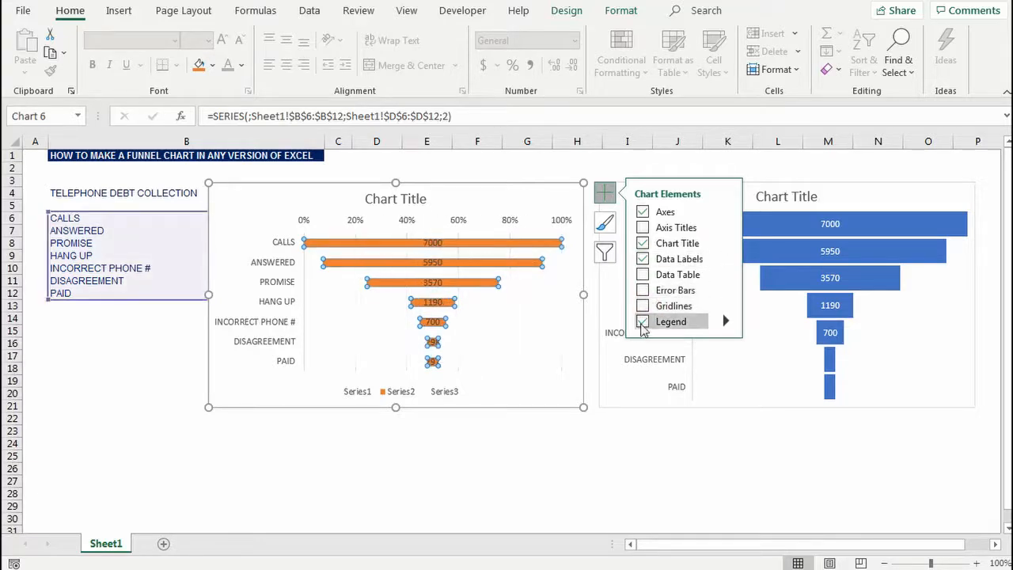
pyautogui.click(641, 323)
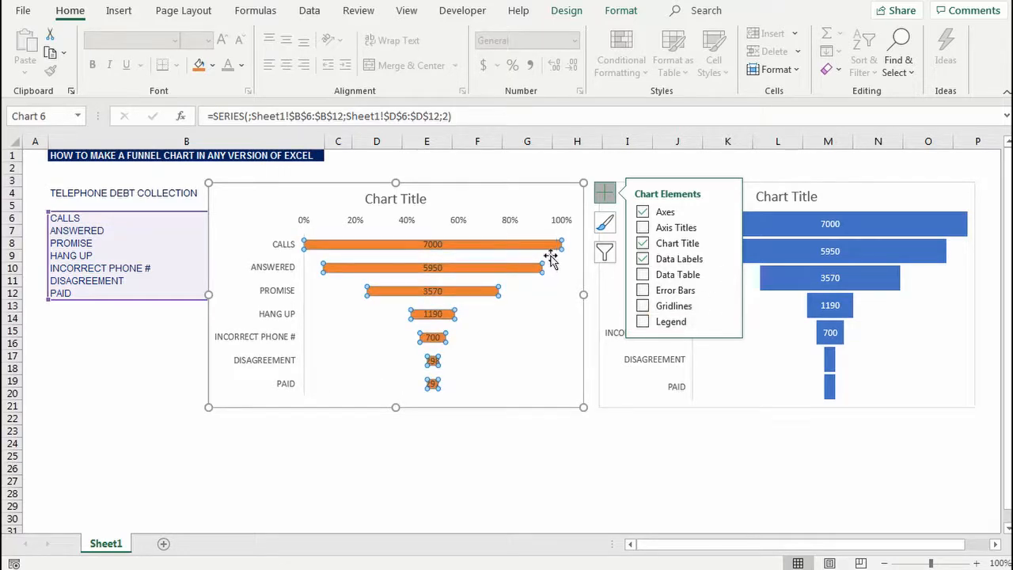
pyautogui.click(596, 454)
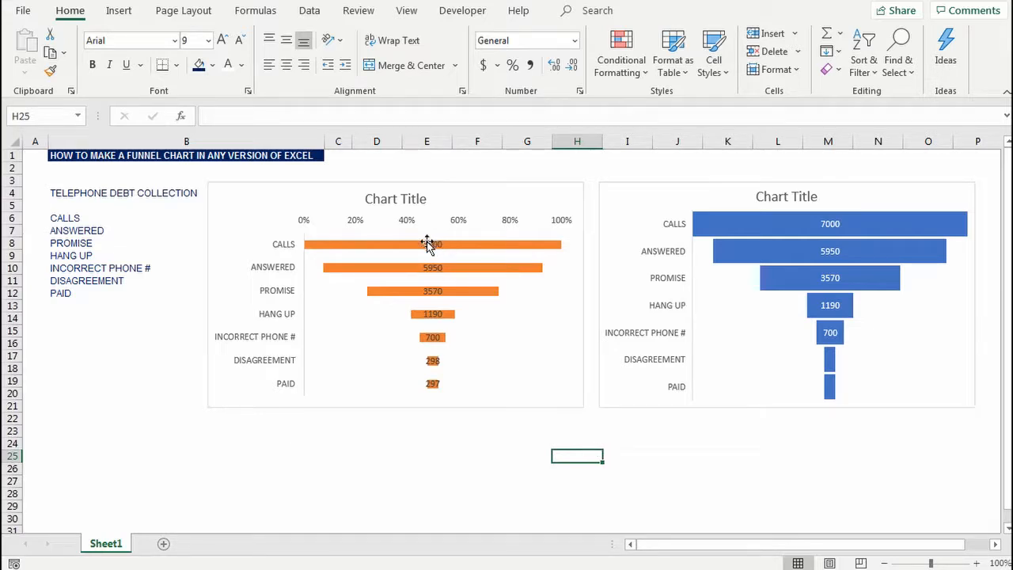
# Step: Set the gap width of the orange CENTER series to 20%, then deselect the chart
pyautogui.click(393, 244)
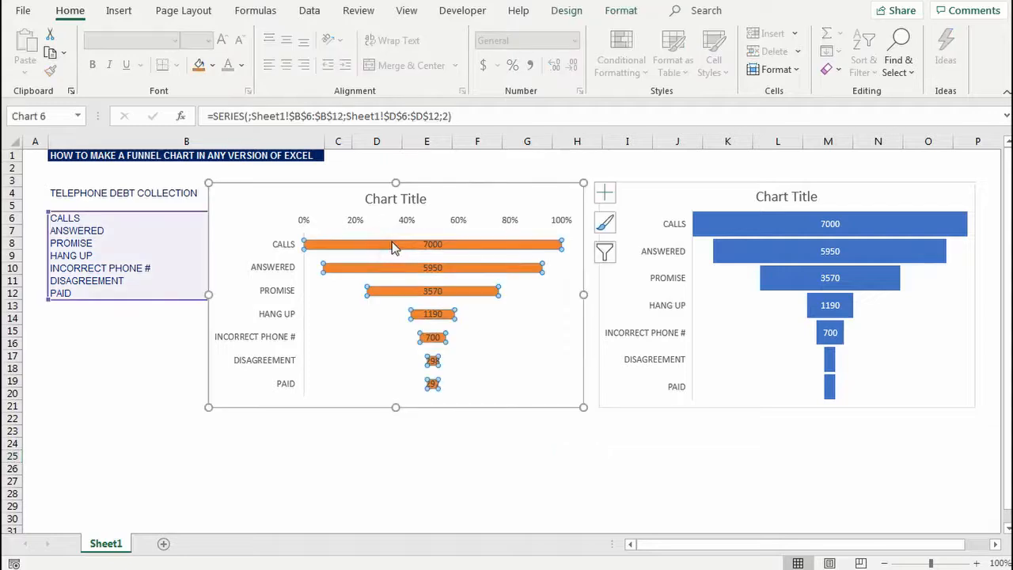
pyautogui.rightClick(391, 243)
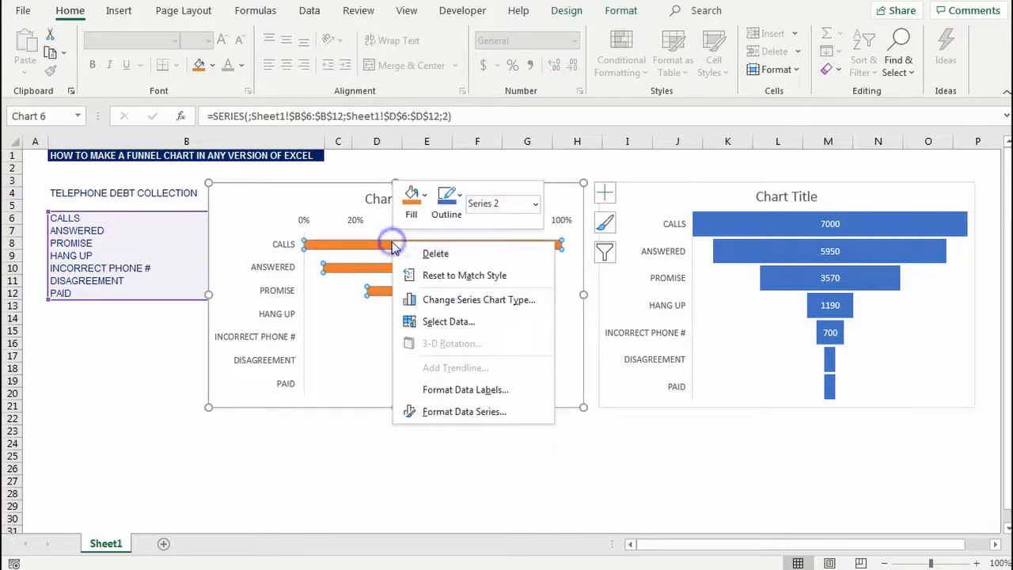
pyautogui.click(464, 412)
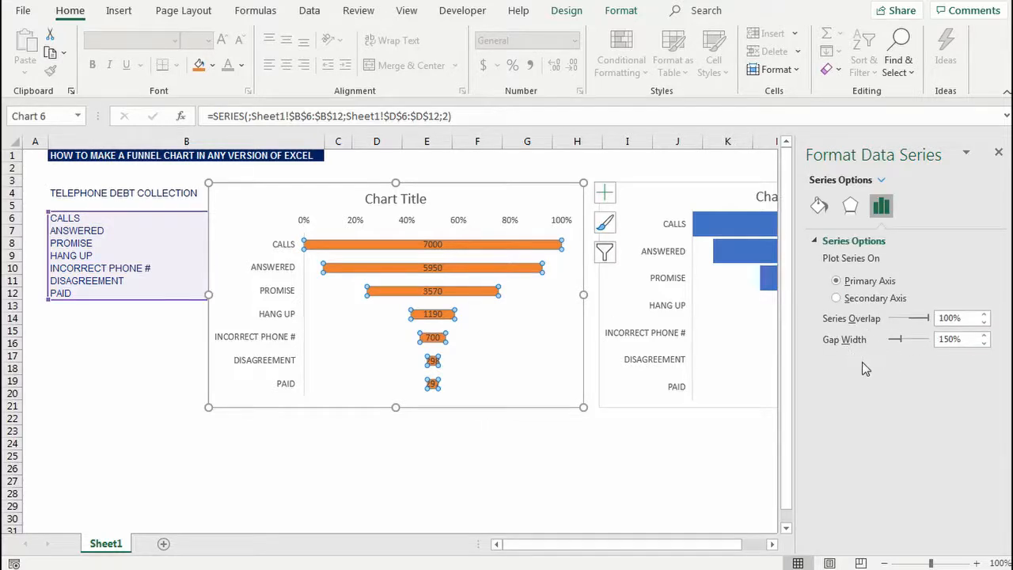
pyautogui.doubleClick(959, 340)
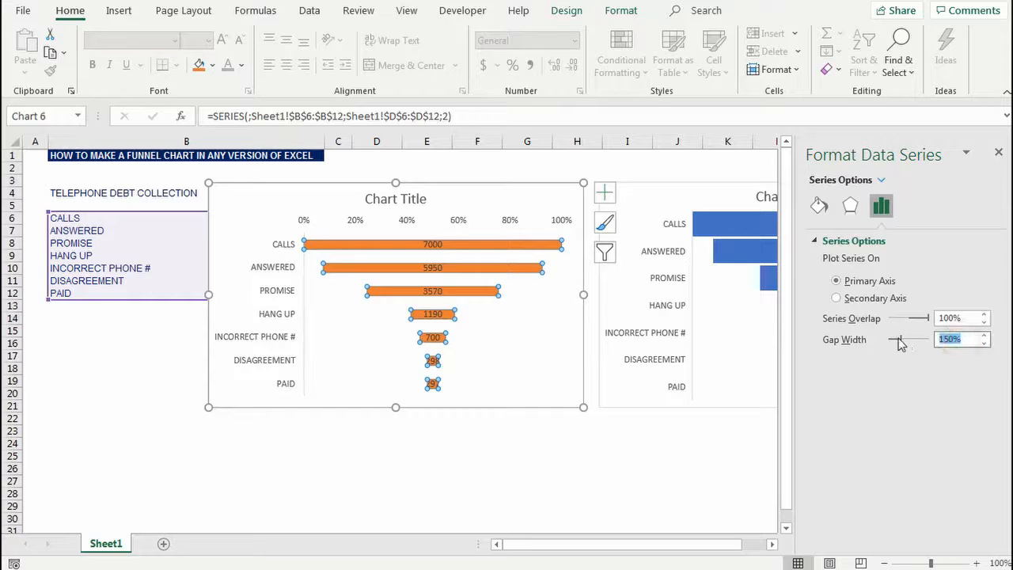
pyautogui.write('20')
pyautogui.press('Return')
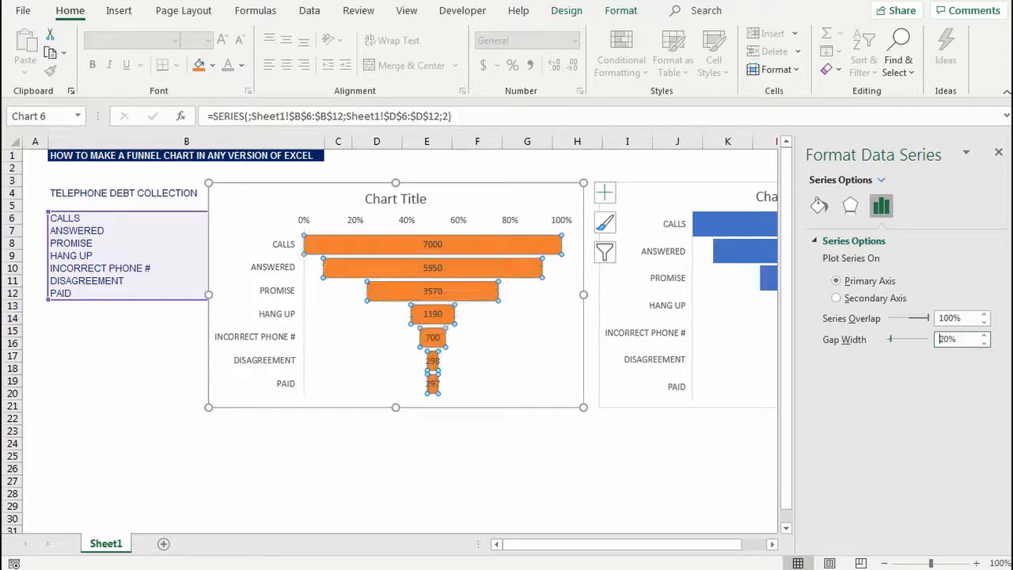
pyautogui.click(999, 154)
pyautogui.click(580, 453)
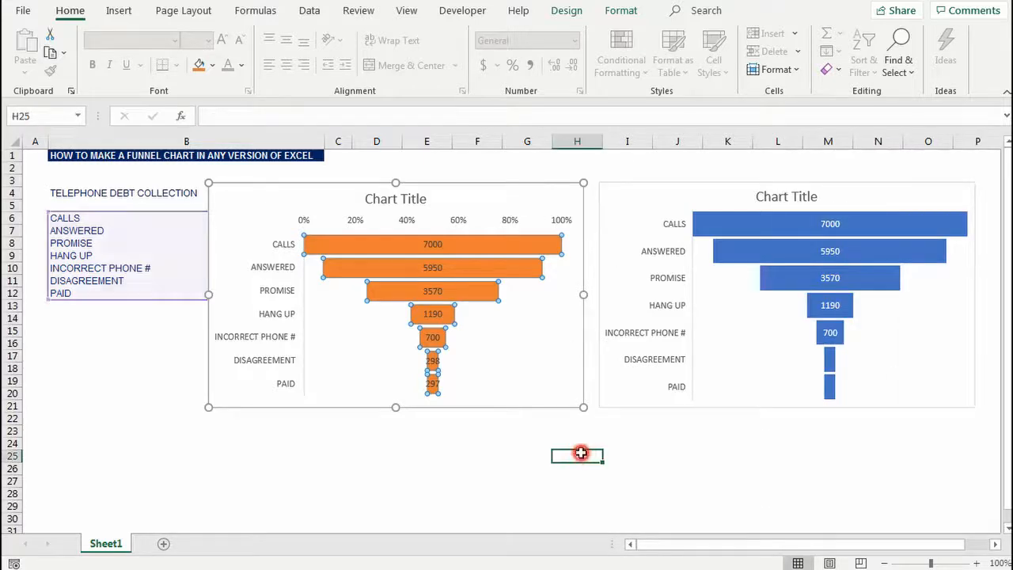
pyautogui.click(592, 491)
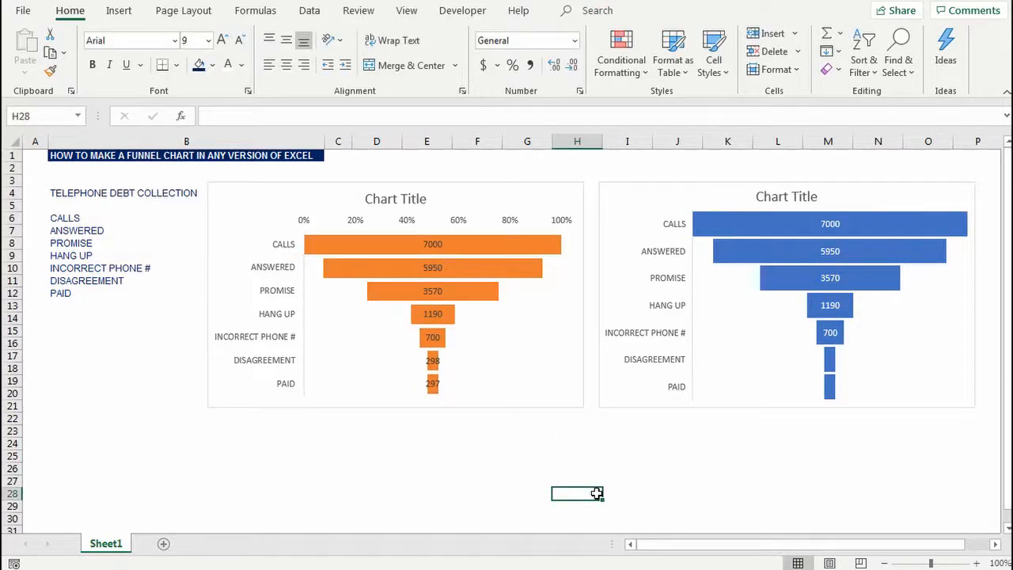
pyautogui.click(596, 493)
pyautogui.click(597, 493)
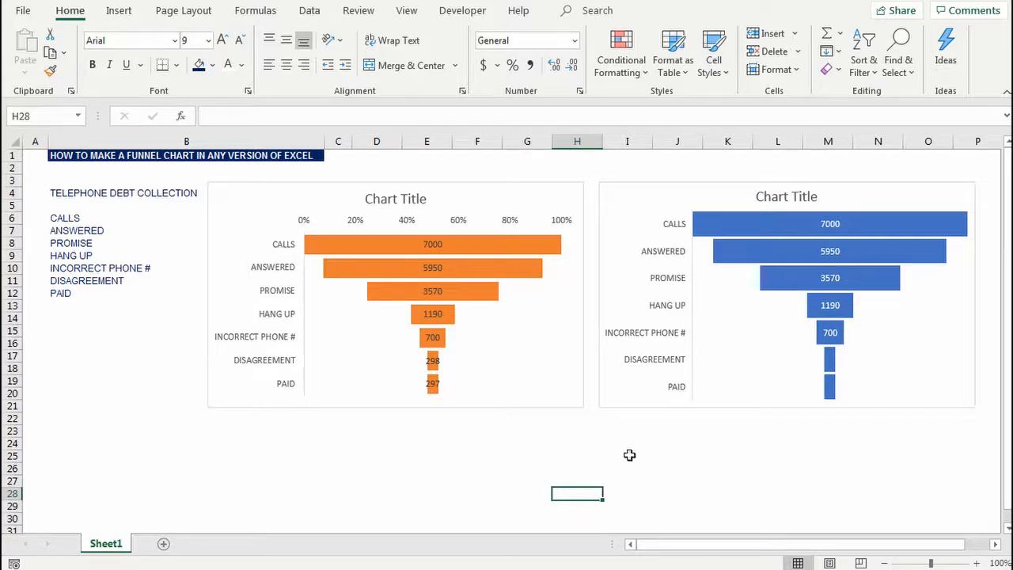